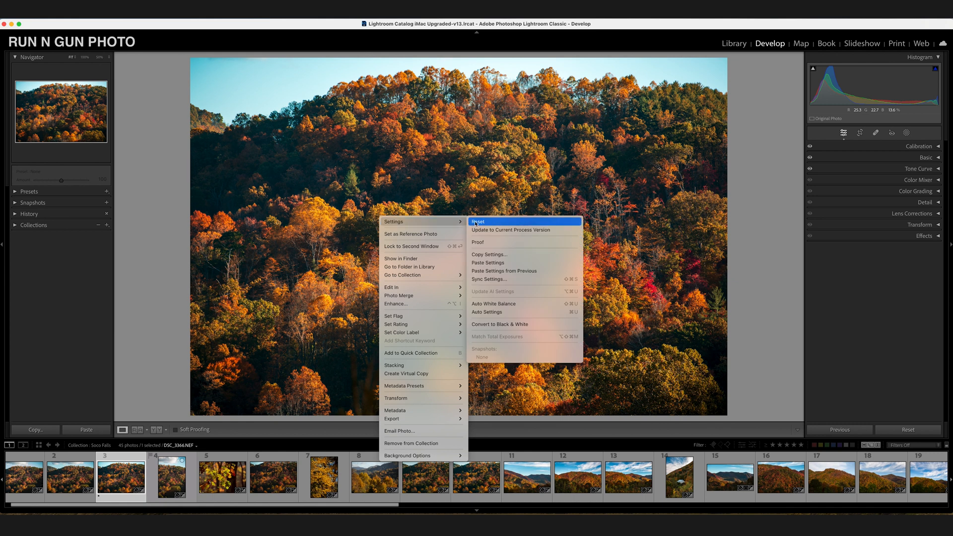
Reset the photo's develop settings and crop it tighter at the original aspect ratio, cutting out the sky above the trees
left_click(479, 221)
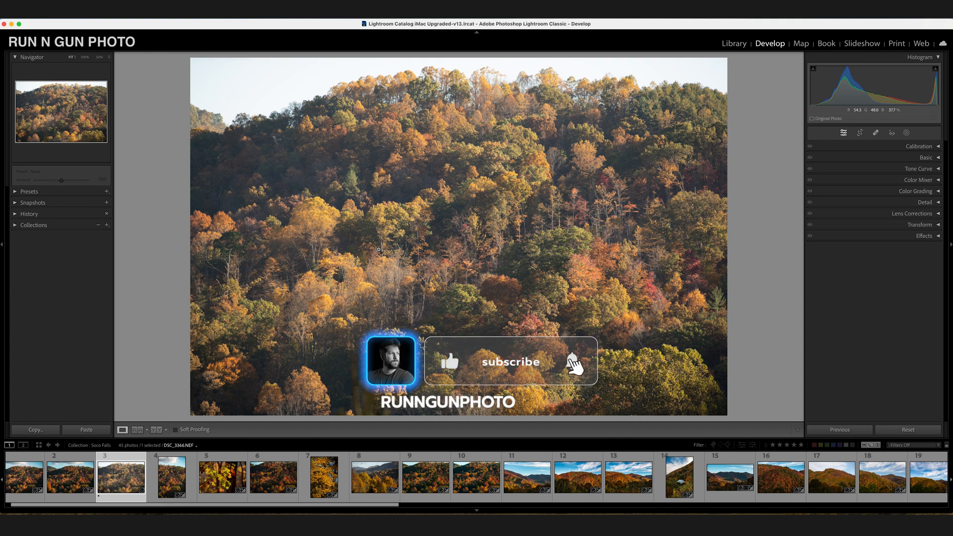
left_click(861, 133)
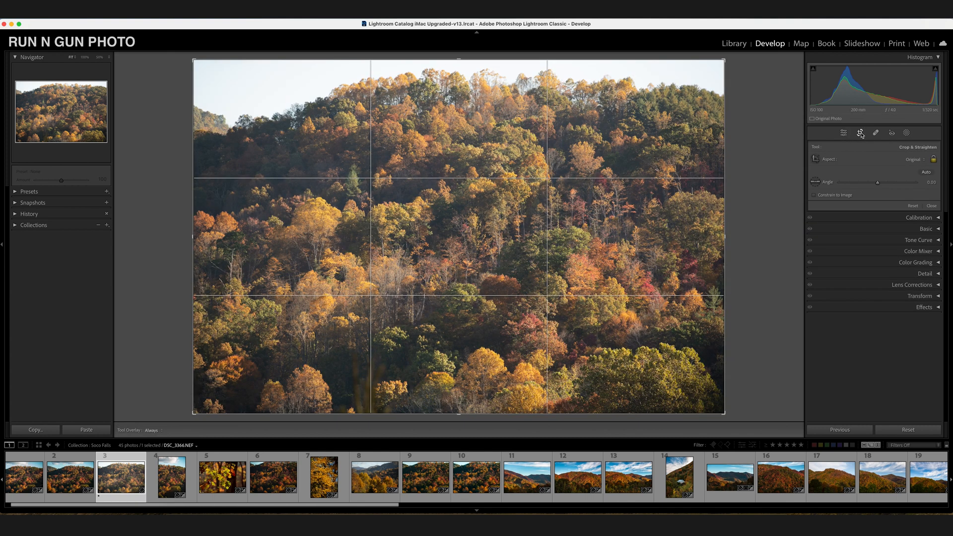
left_click_drag(191, 59, 206, 79)
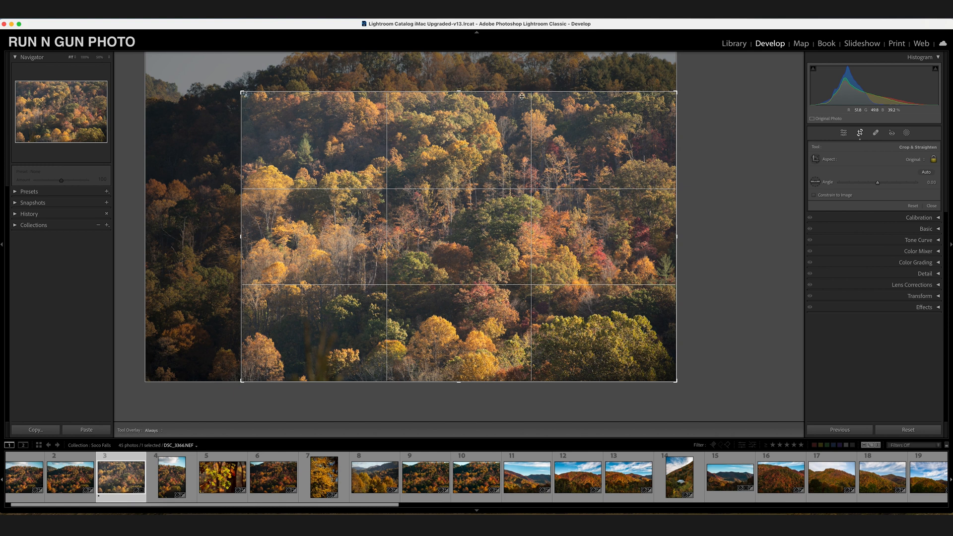
left_click_drag(462, 91, 460, 91)
left_click_drag(474, 128, 483, 127)
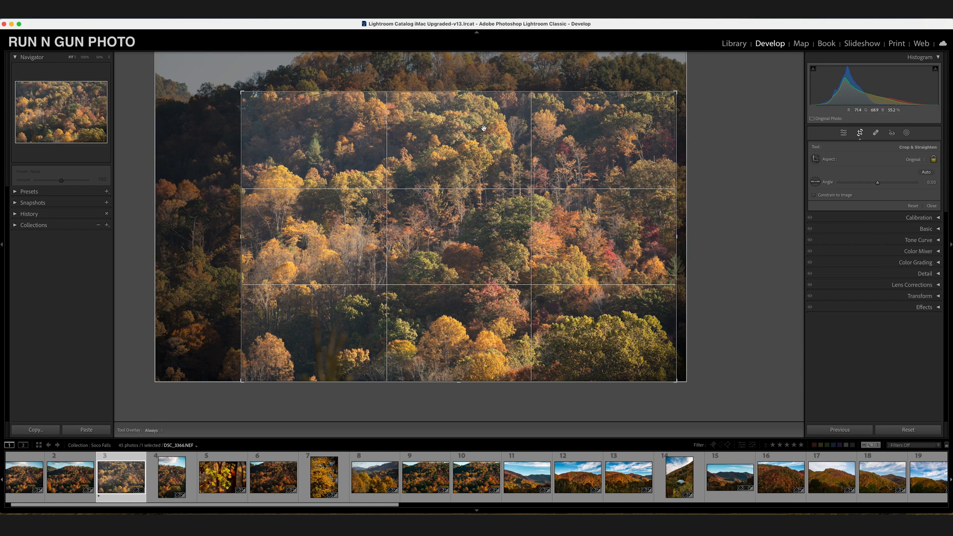
key("Return")
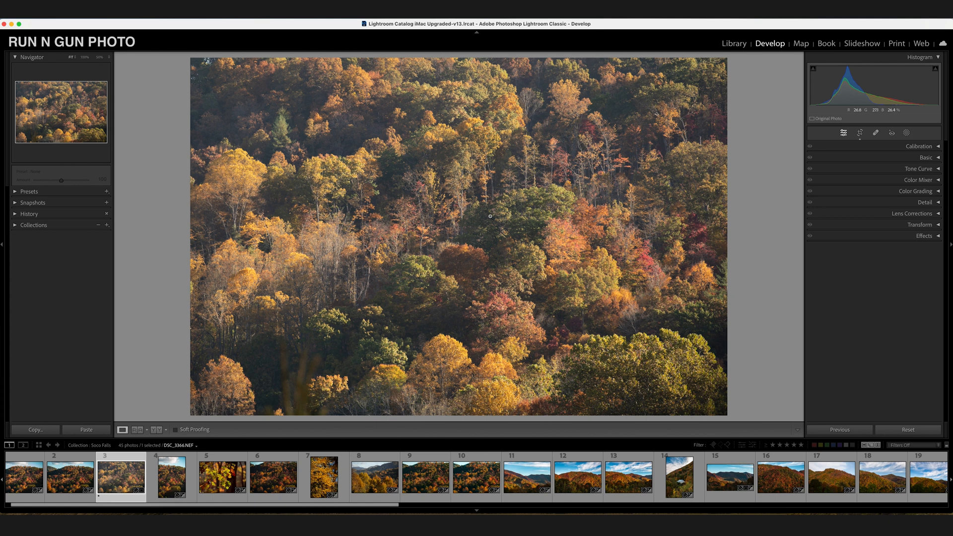
In Calibration, shift the shadows tint toward green and set the red primary to hue -21 and saturation +1
left_click(938, 146)
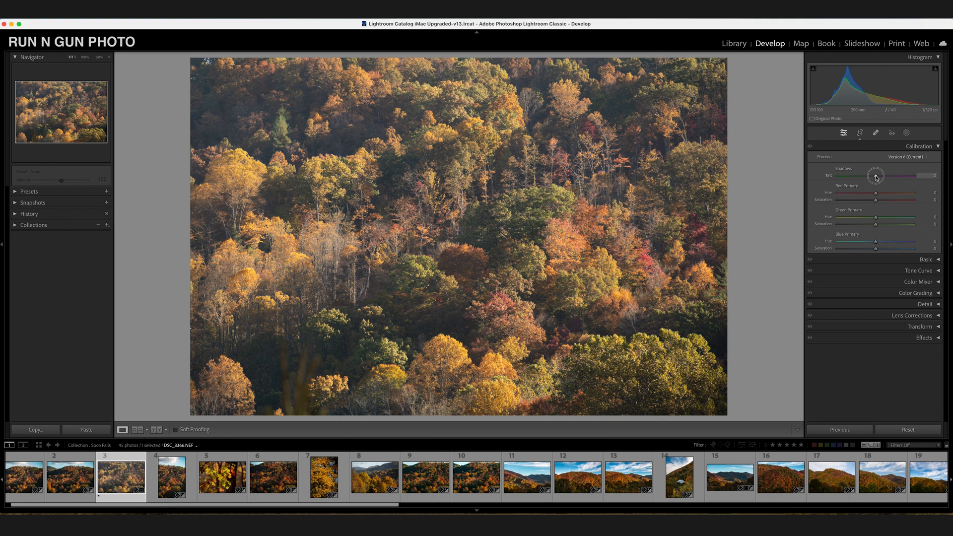
left_click_drag(876, 177, 869, 177)
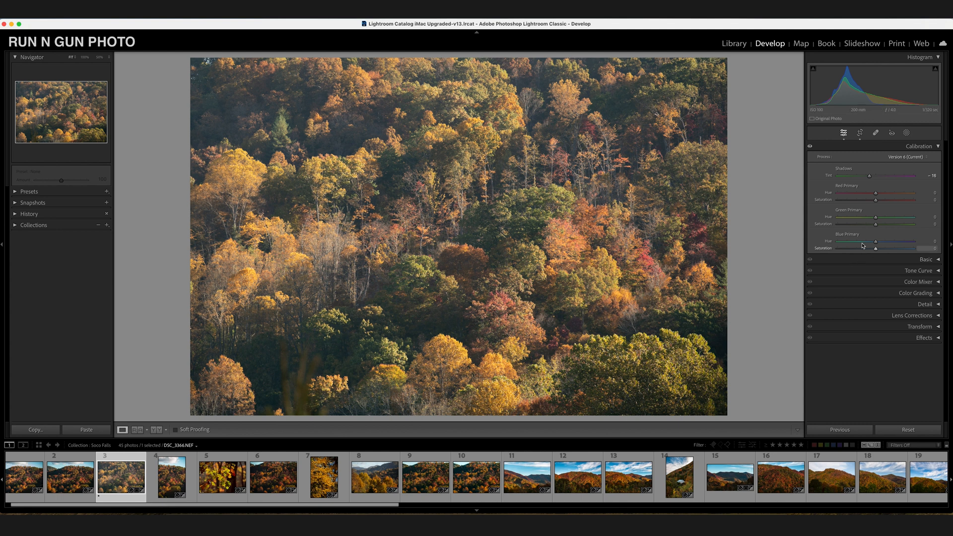
left_click(877, 193)
left_click_drag(876, 193, 870, 196)
left_click_drag(876, 201, 877, 206)
Set the Calibration green primary hue to +15, shift the blue primary hue toward cyan, and compare with the calibration off
left_click_drag(876, 219, 882, 220)
left_click_drag(876, 244, 869, 244)
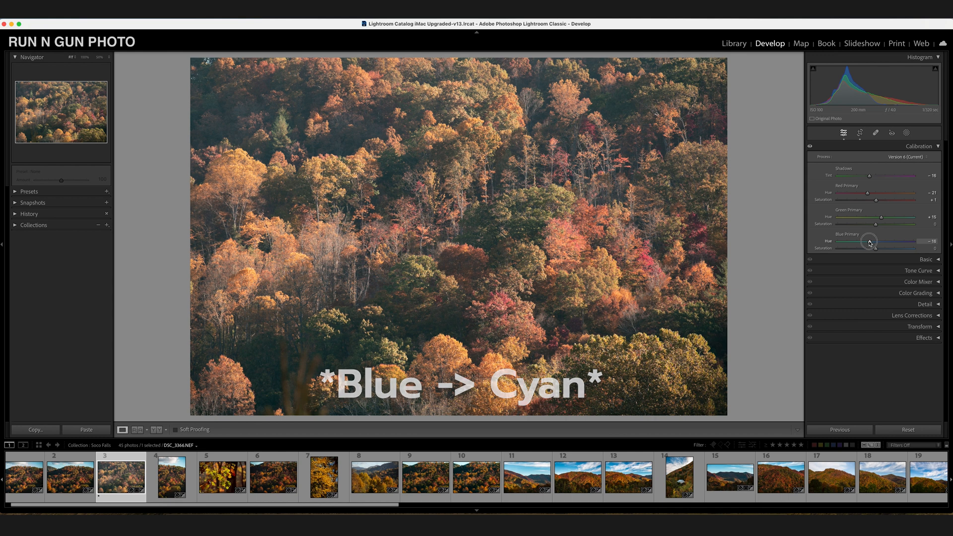
left_click(810, 147)
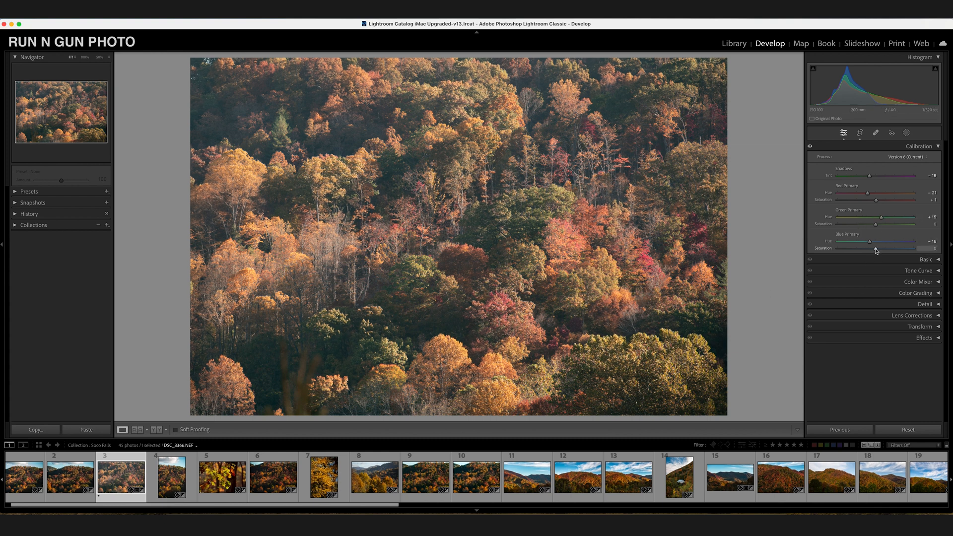
left_click(938, 147)
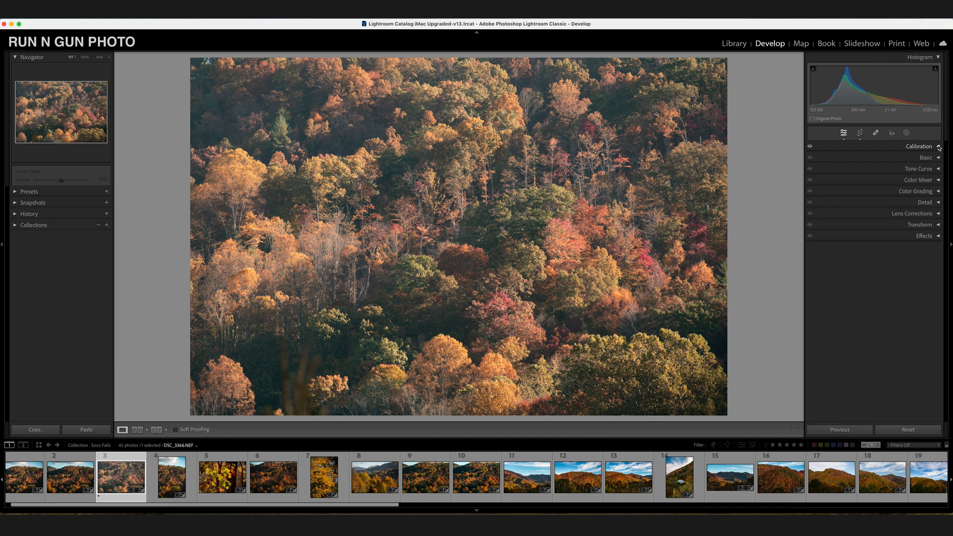
Apply the Adobe Landscape profile and compare the photo with its unedited version
left_click(938, 158)
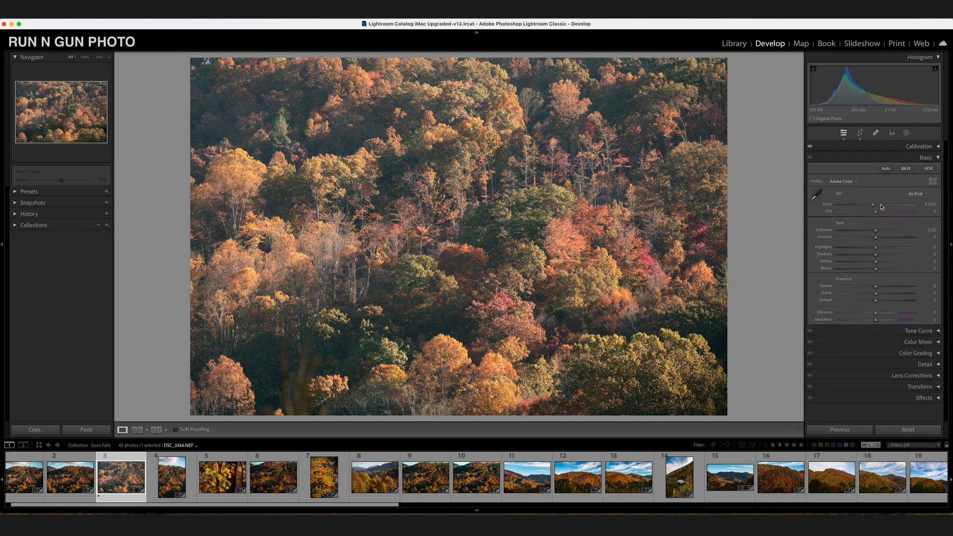
left_click(849, 183)
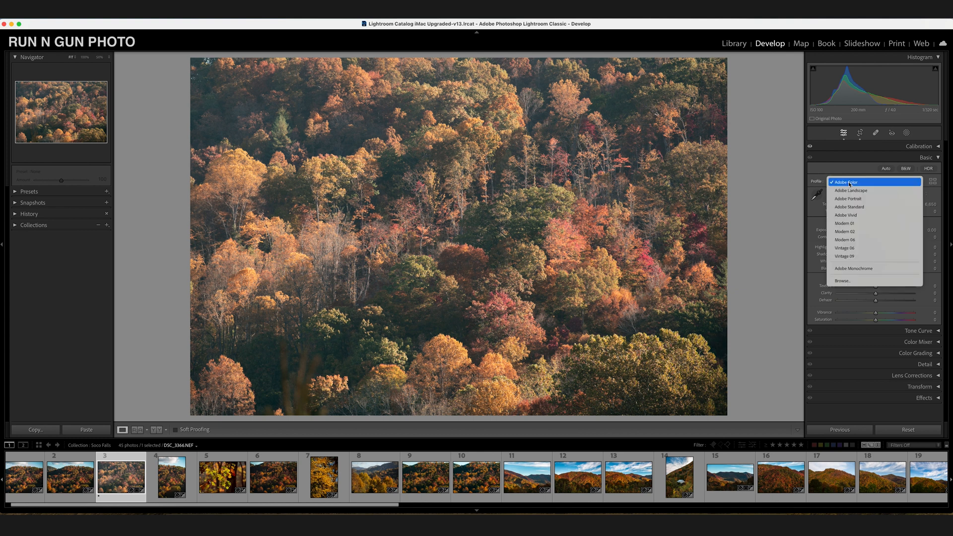
left_click(851, 192)
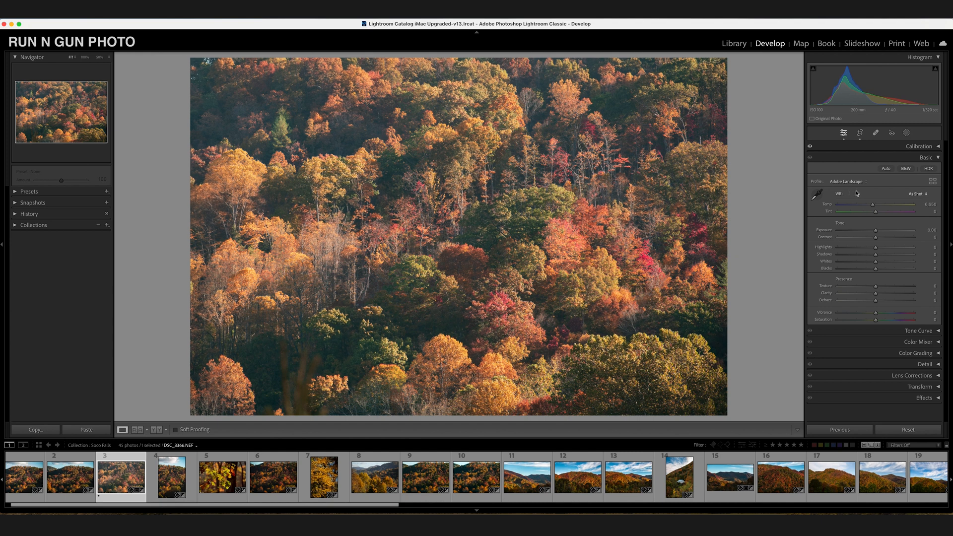
key("backslash")
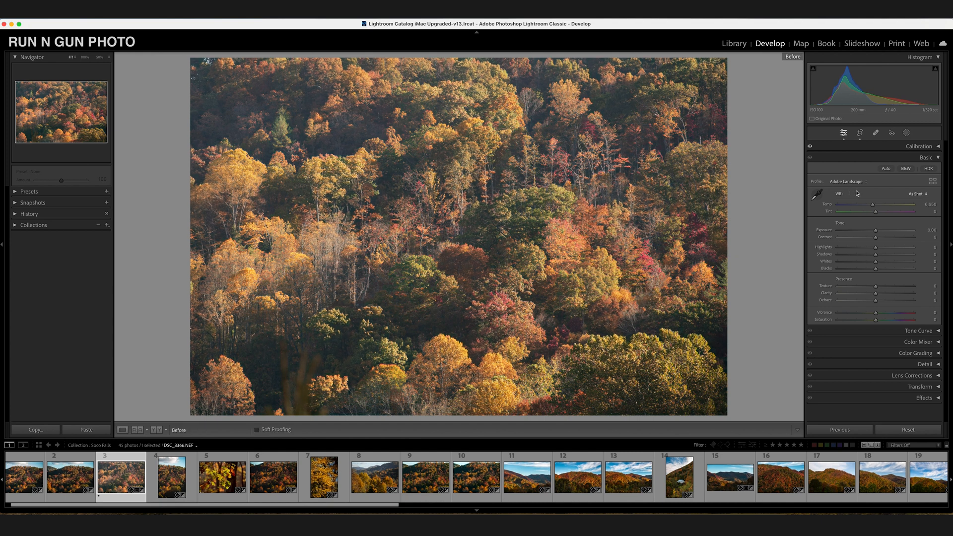
key("backslash")
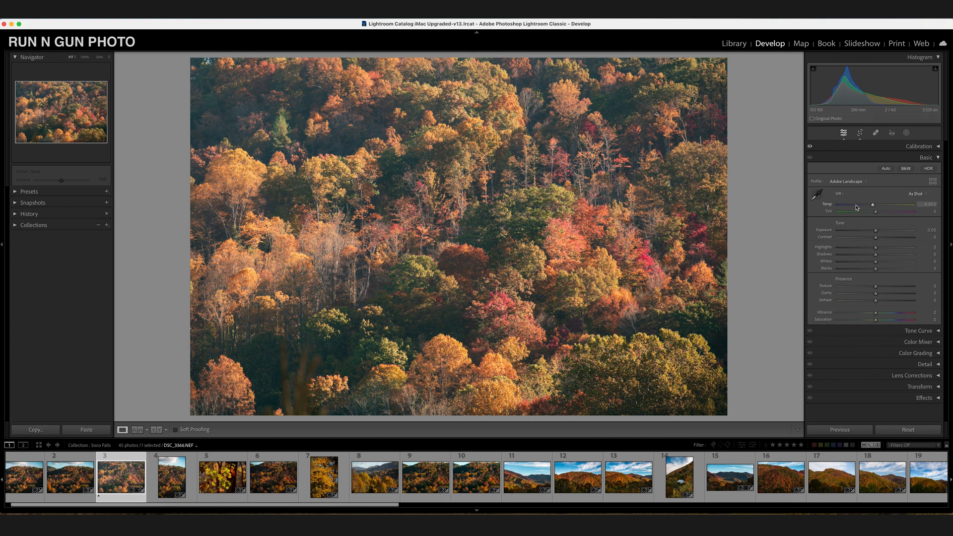
Lower the Exposure to -0.30 and raise the Contrast to +22
left_click(877, 233)
left_click_drag(877, 232, 875, 234)
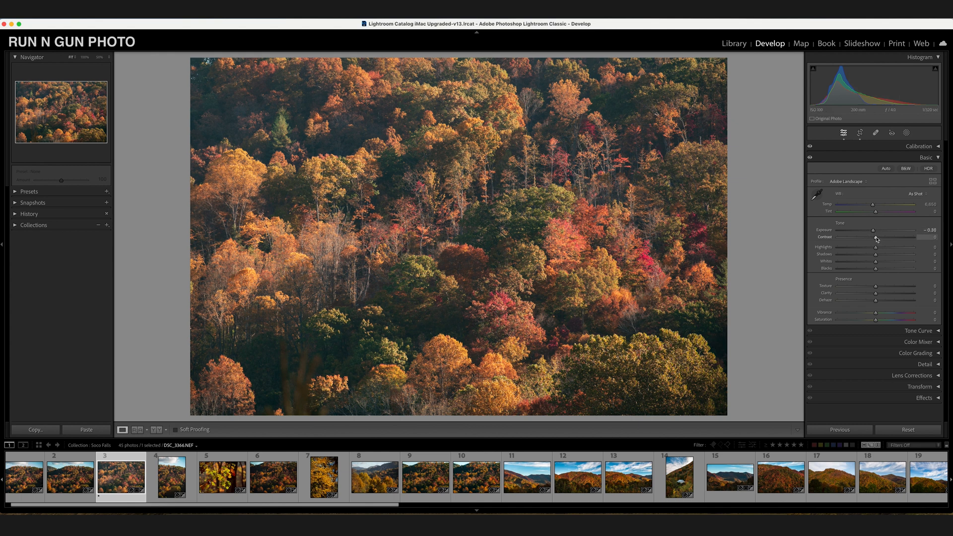
mouse_move(876, 239)
left_mouse_down()
mouse_move(903, 244)
mouse_move(885, 245)
left_mouse_up()
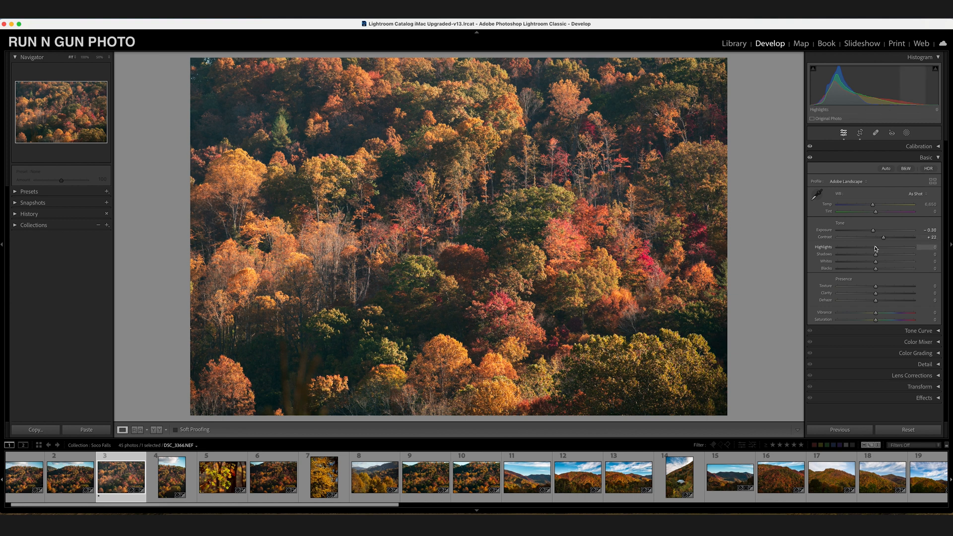
Set Highlights to -55, Shadows to +27, Whites to +41 and Blacks to -24
left_click_drag(871, 248, 854, 250)
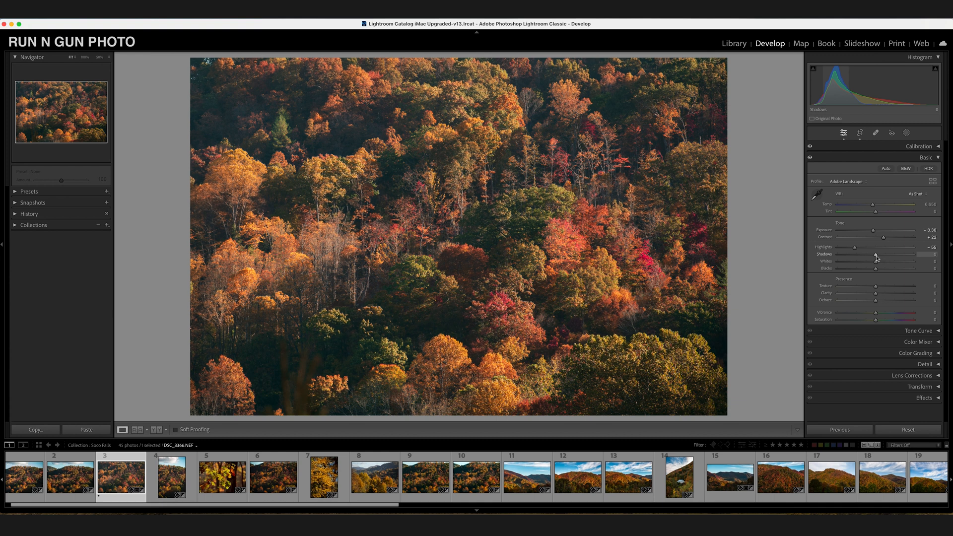
left_click_drag(877, 257, 888, 262)
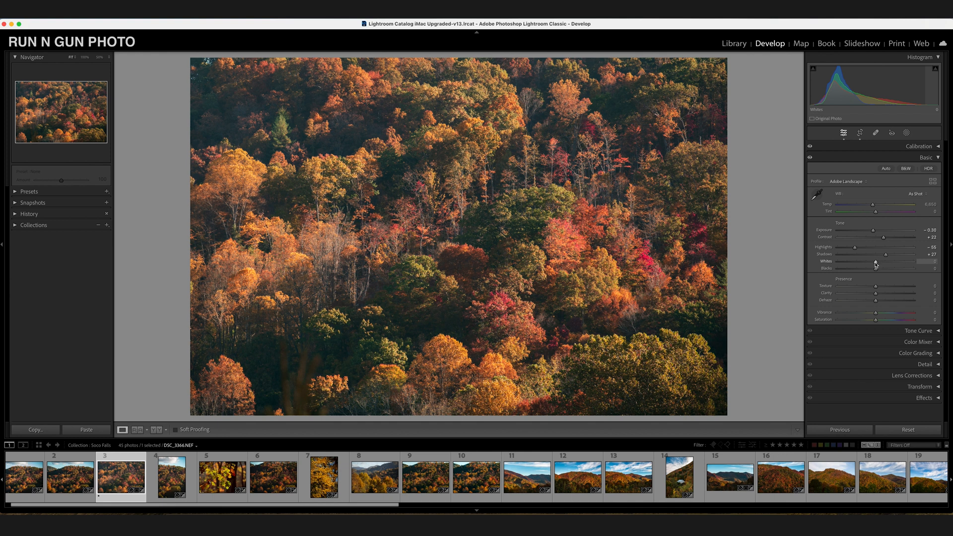
mouse_move(876, 263)
left_mouse_down()
mouse_move(895, 263)
mouse_move(866, 271)
left_mouse_up()
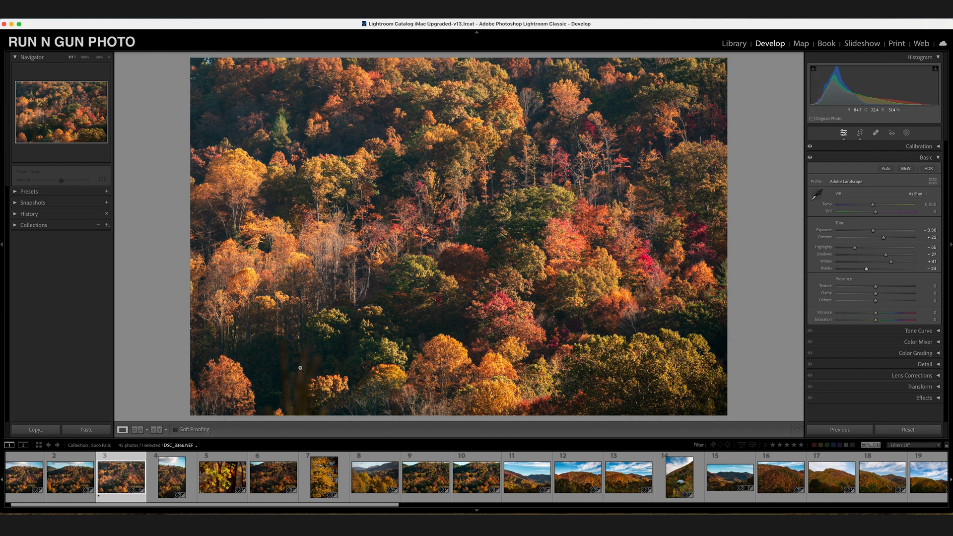
Check the tree detail at full size and raise Dehaze to +15
left_click(396, 208)
left_click(613, 265)
left_click(336, 144)
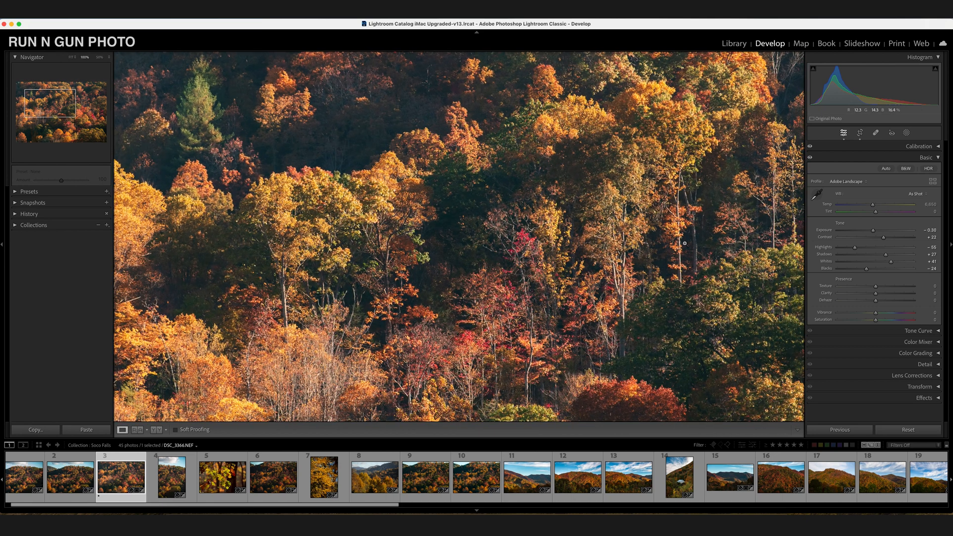
left_click(685, 243)
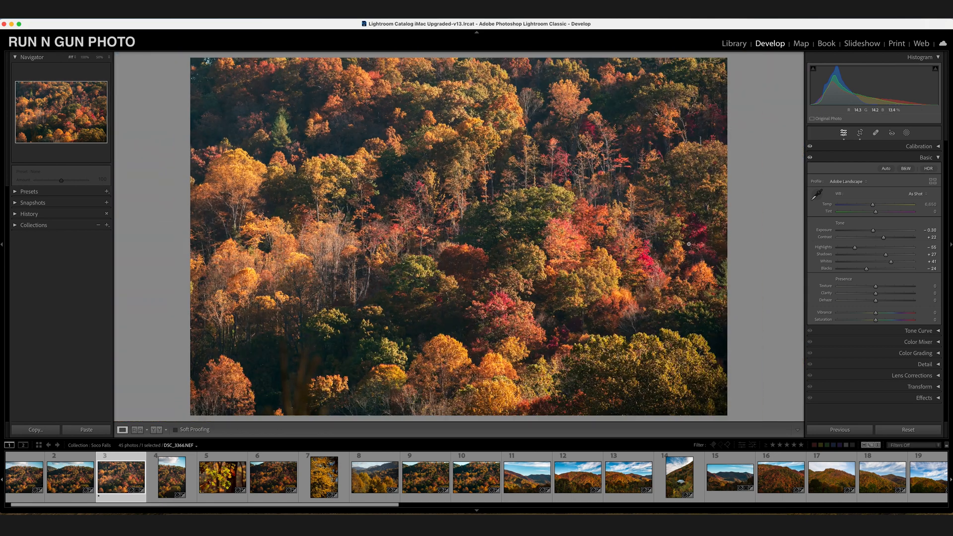
left_click(876, 301)
left_click_drag(877, 301, 879, 303)
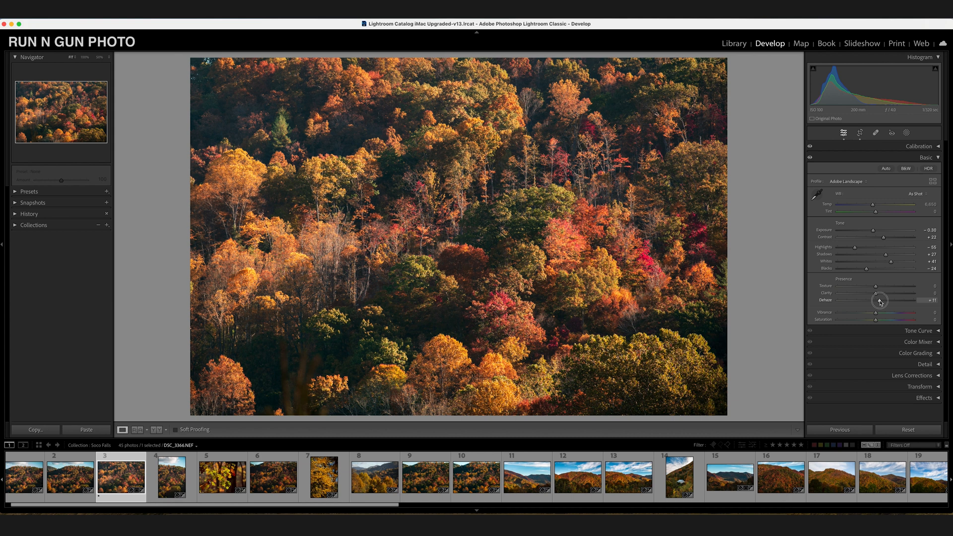
left_click_drag(880, 302, 883, 302)
Set Vibrance to +25 and Saturation to +1, trying an extreme saturation for comparison along the way
left_click(937, 147)
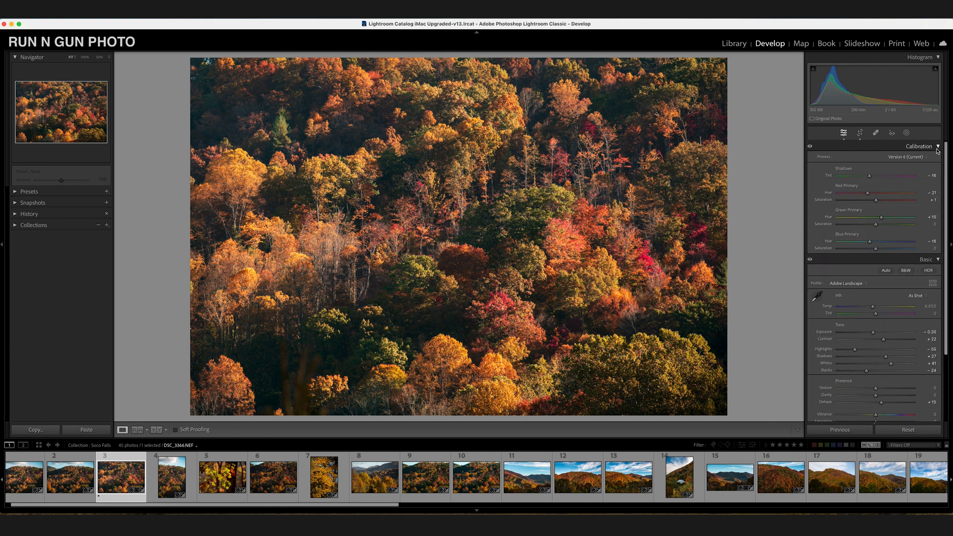
left_click(938, 147)
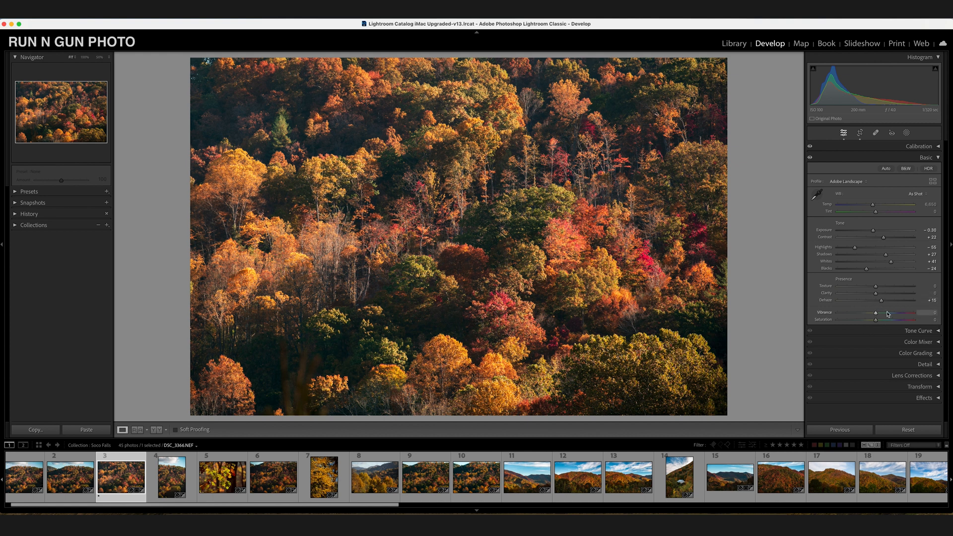
mouse_move(877, 315)
left_mouse_down()
mouse_move(895, 315)
mouse_move(885, 316)
left_mouse_up()
mouse_move(876, 321)
left_mouse_down()
mouse_move(904, 324)
mouse_move(878, 321)
left_mouse_up()
left_click_drag(876, 322, 886, 316)
double_click(875, 322)
left_click_drag(875, 320, 904, 321)
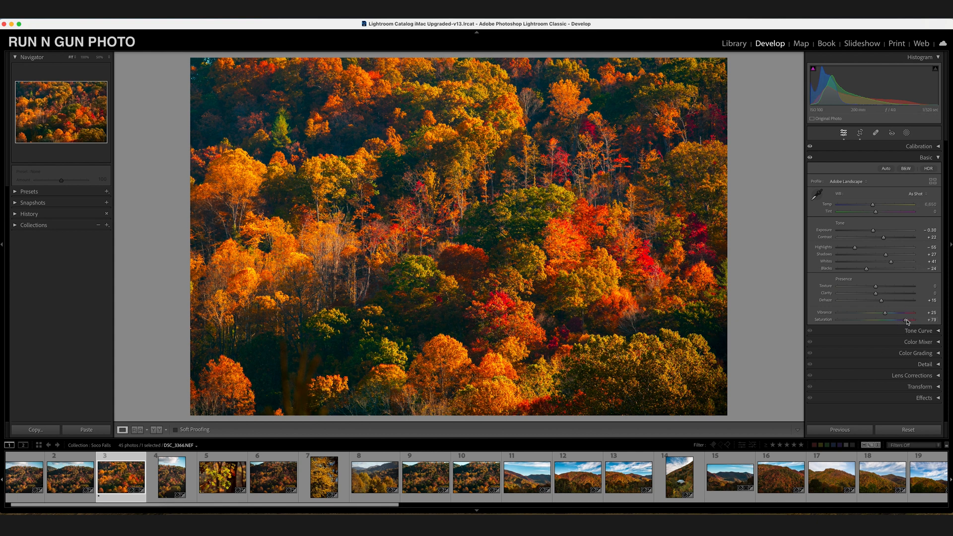
left_click_drag(906, 322, 877, 323)
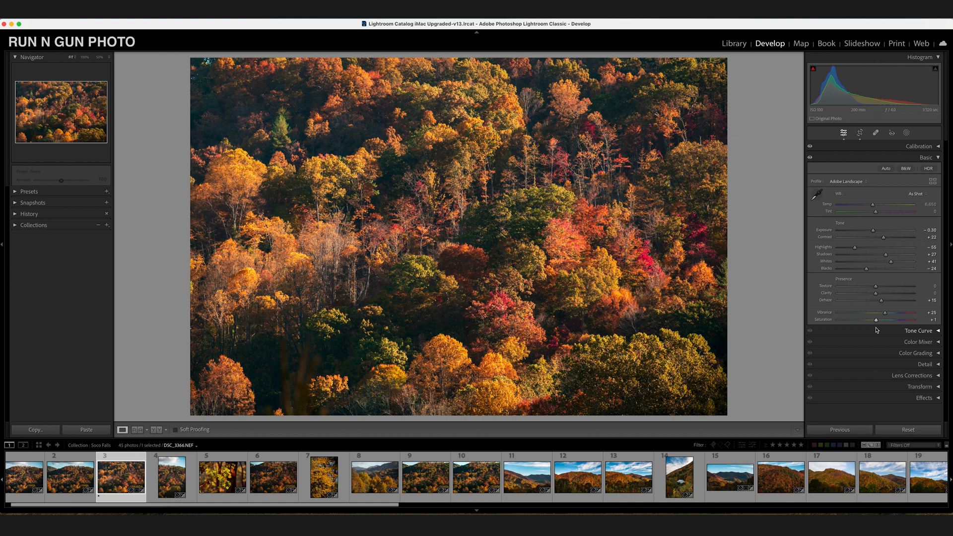
Compare the photo with its unedited version, inspect the trees at full size, and reduce the Contrast to +18
key("backslash")
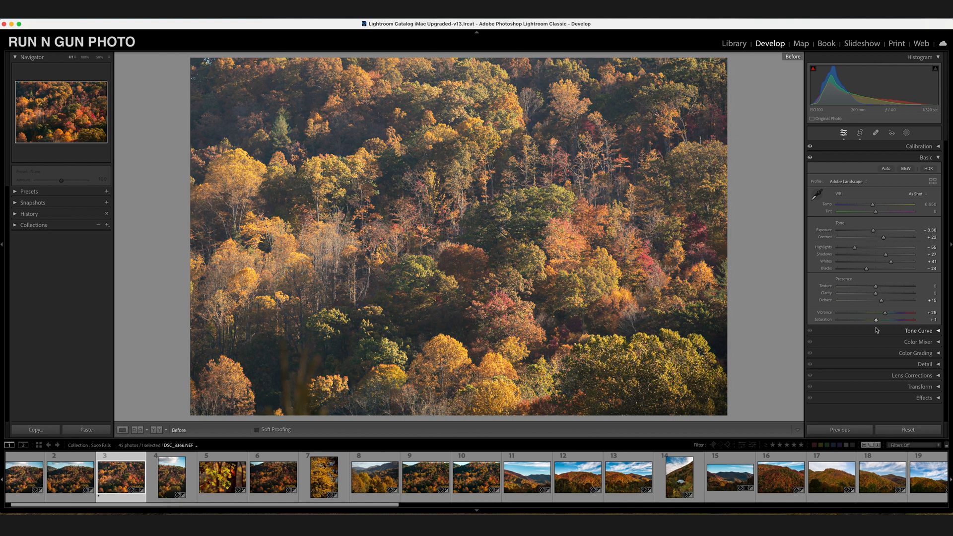
key("backslash")
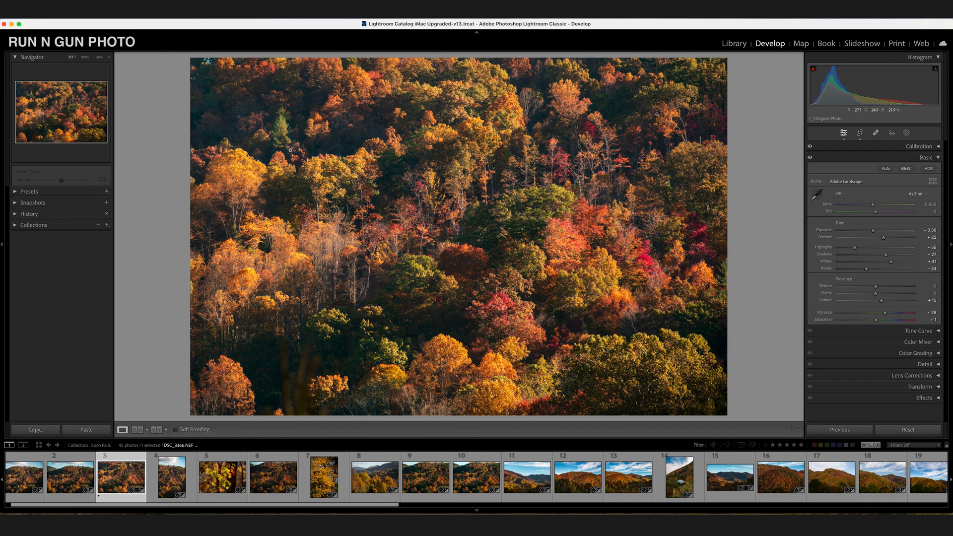
left_click(523, 319)
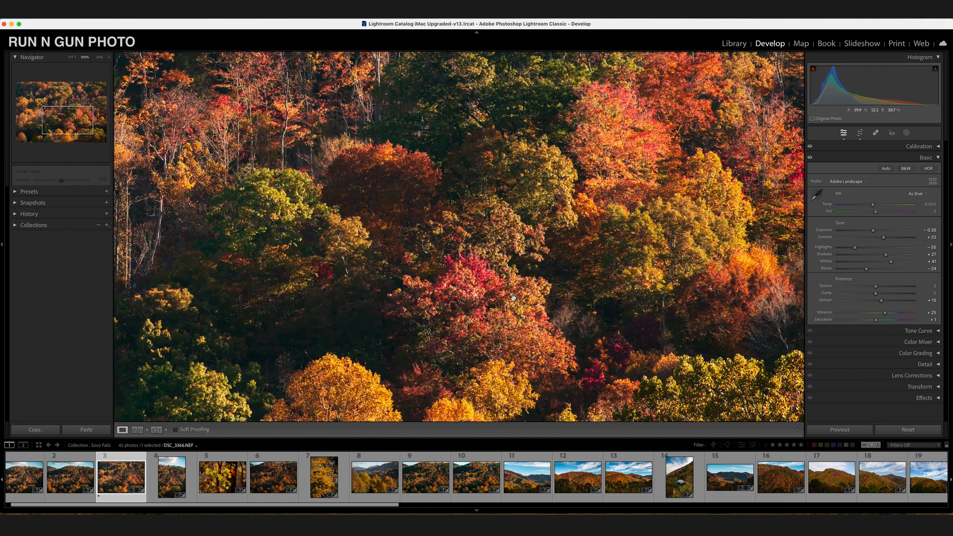
left_click(609, 171)
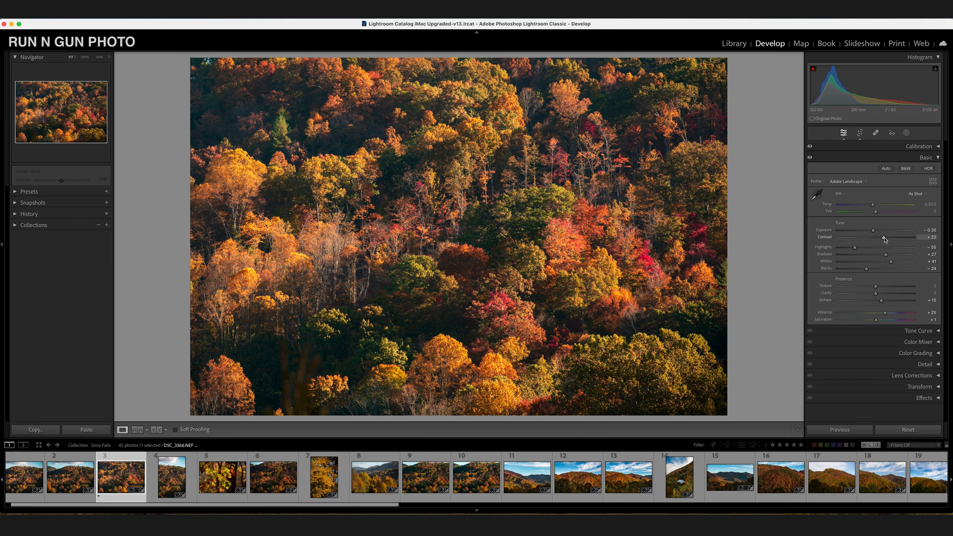
left_click_drag(885, 240, 883, 239)
Try lifting and crushing the tone curve's black point, both with two anchor points and without them, then reset the curve
left_click(939, 332)
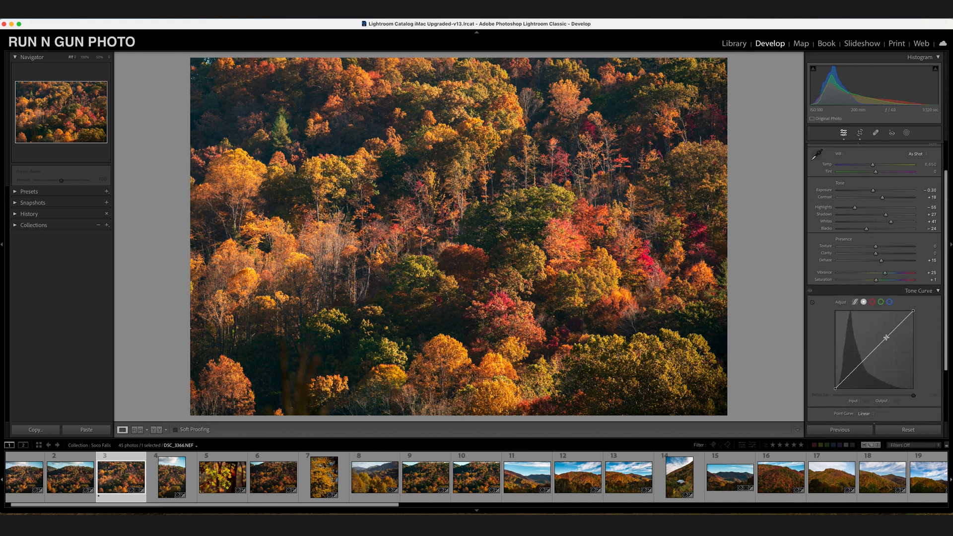
left_click_drag(887, 337, 860, 366)
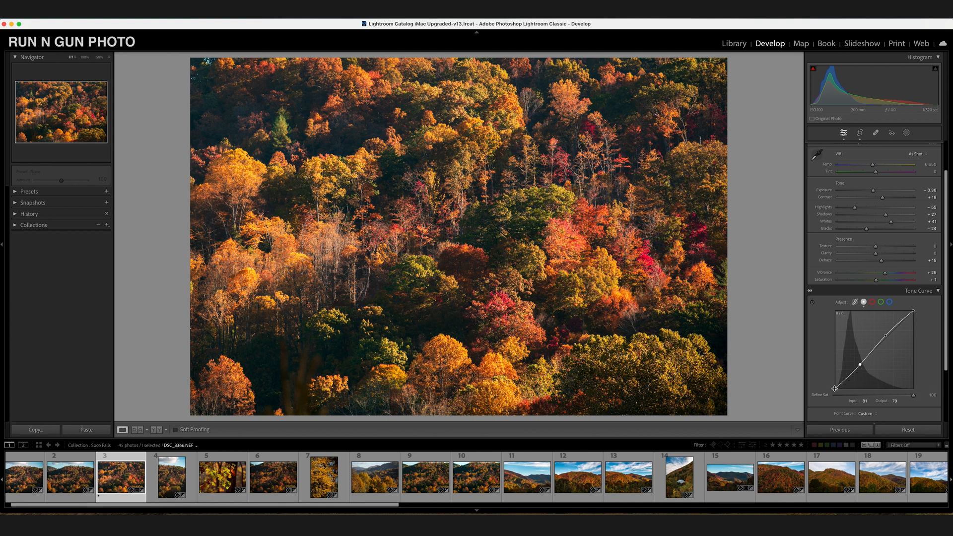
left_click_drag(835, 389, 830, 384)
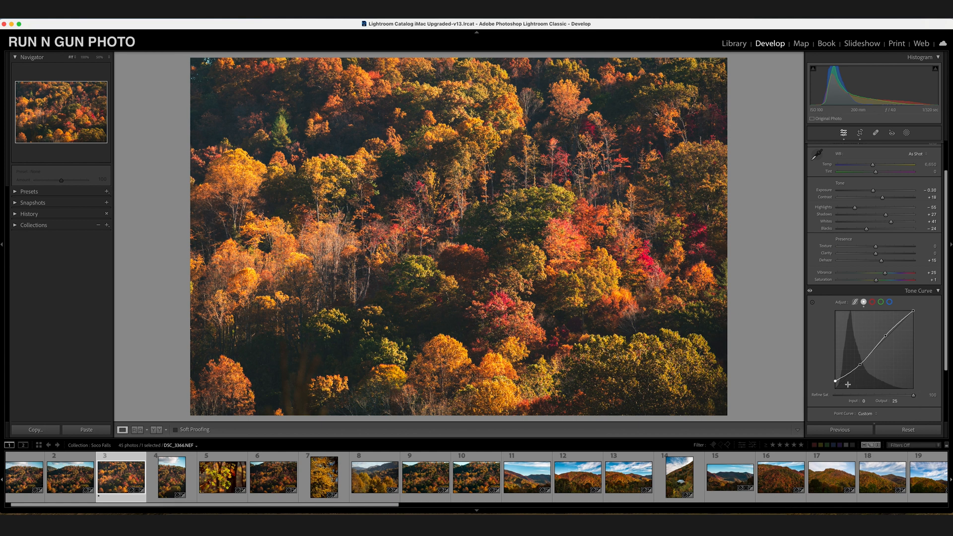
left_click_drag(836, 381, 837, 388)
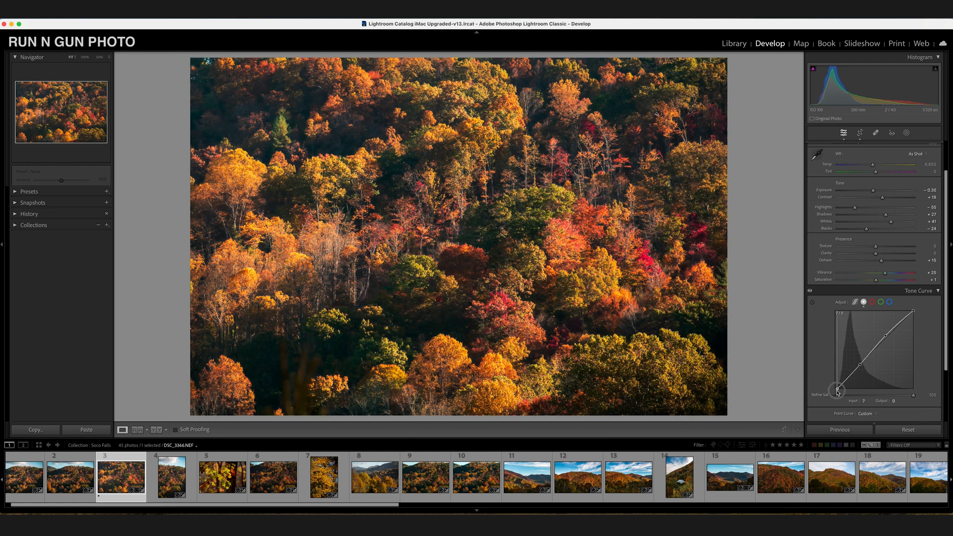
mouse_move(886, 335)
left_mouse_down()
mouse_move(913, 303)
mouse_move(897, 343)
left_mouse_up()
double_click(897, 343)
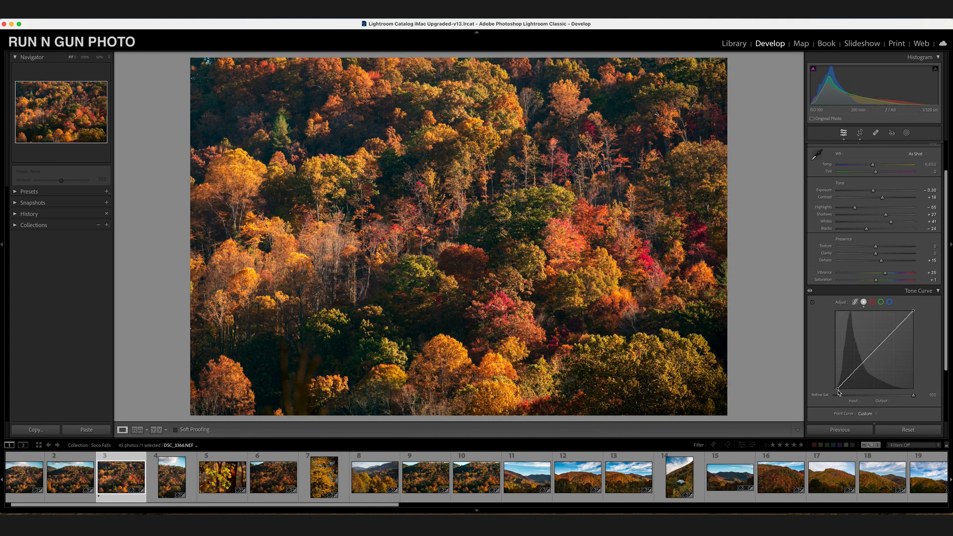
left_click_drag(837, 388, 833, 380)
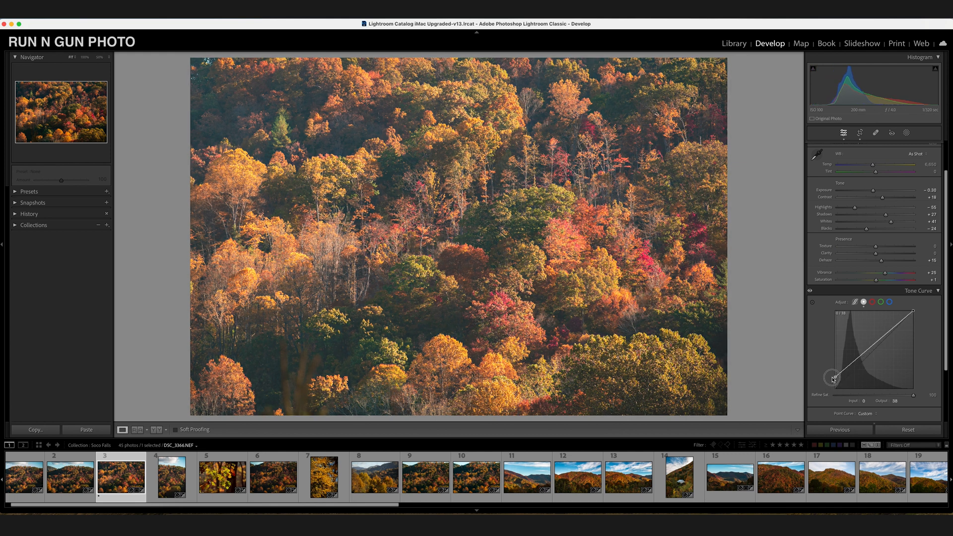
double_click(834, 380)
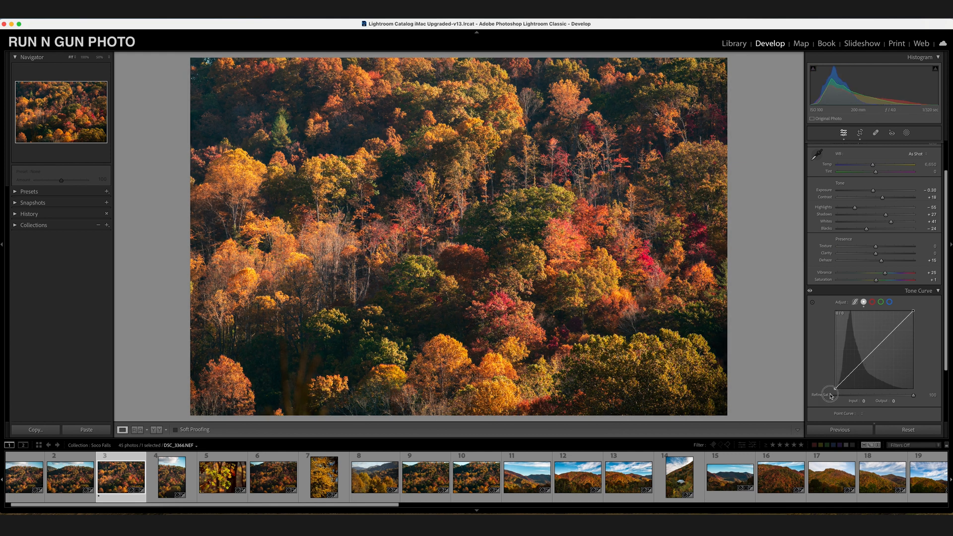
Anchor the tone curve with one point in the shadows and one in the highlights, and fine-tune the black point
left_click(855, 368)
left_click(893, 330)
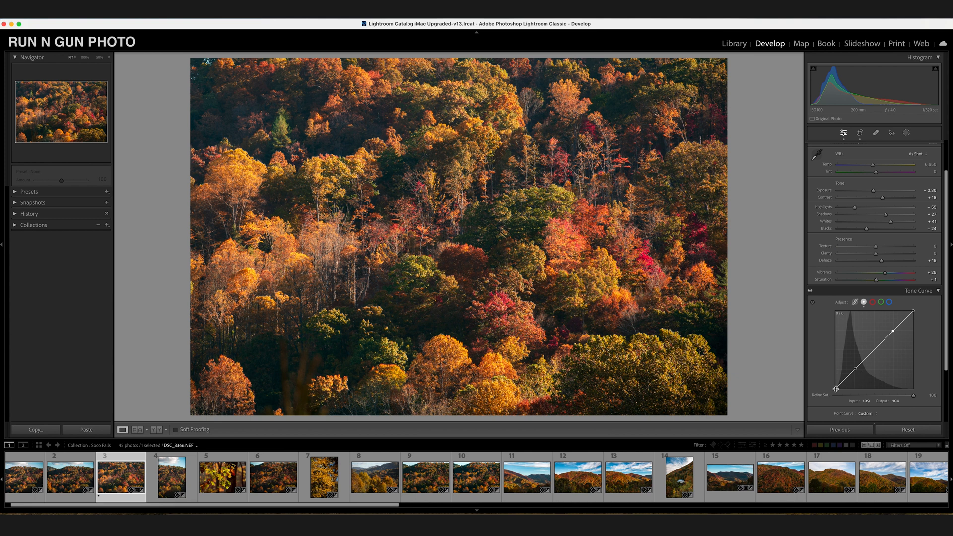
left_click_drag(836, 390, 834, 391)
left_click(932, 290)
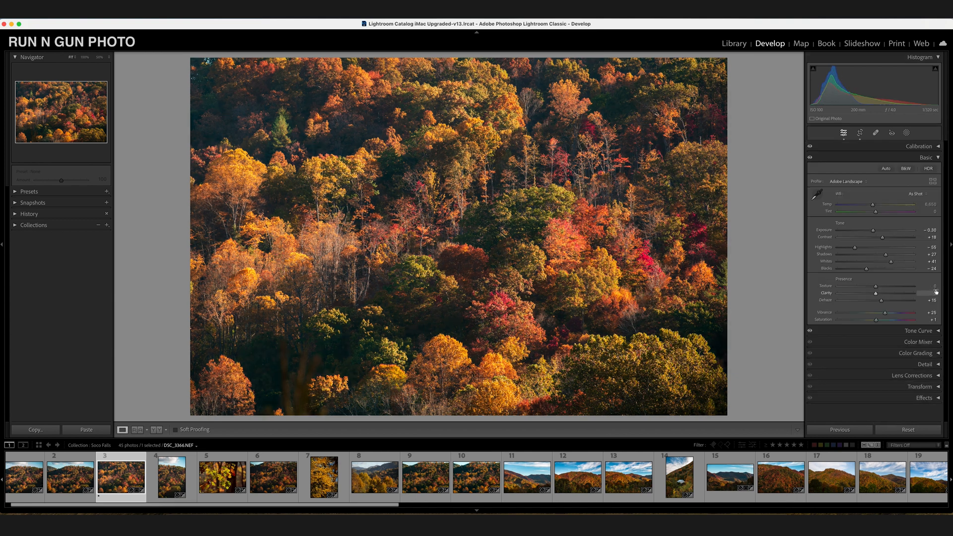
Set the sharpening Amount to 58 and Detail to 30, and inspect the trees at full size
left_click(937, 365)
left_click_drag(861, 298, 861, 311)
left_click(486, 206)
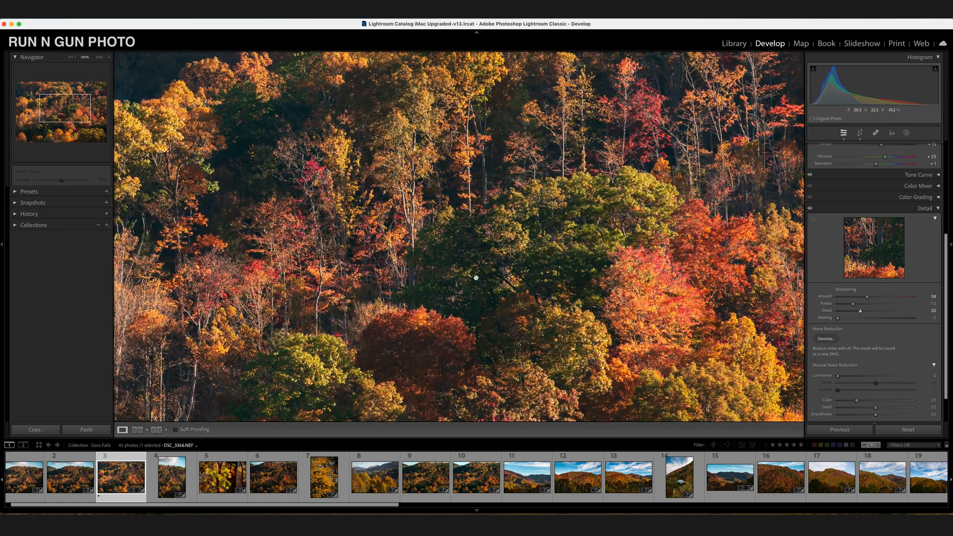
left_click(472, 219)
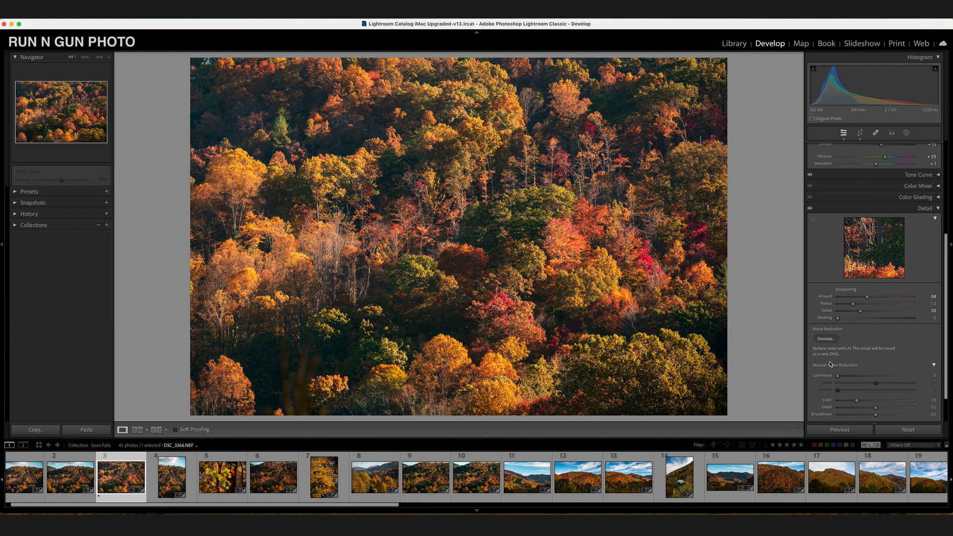
left_click(937, 209)
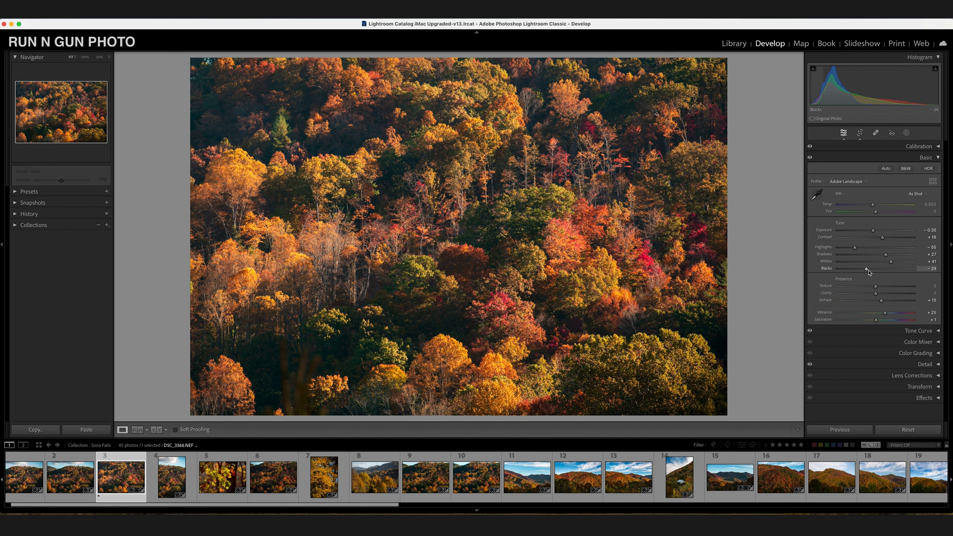
Set Blacks to -28 and the white balance Temp to 6,115, and compare the photo with its unedited version
left_click_drag(868, 270, 866, 271)
left_click_drag(874, 207, 871, 207)
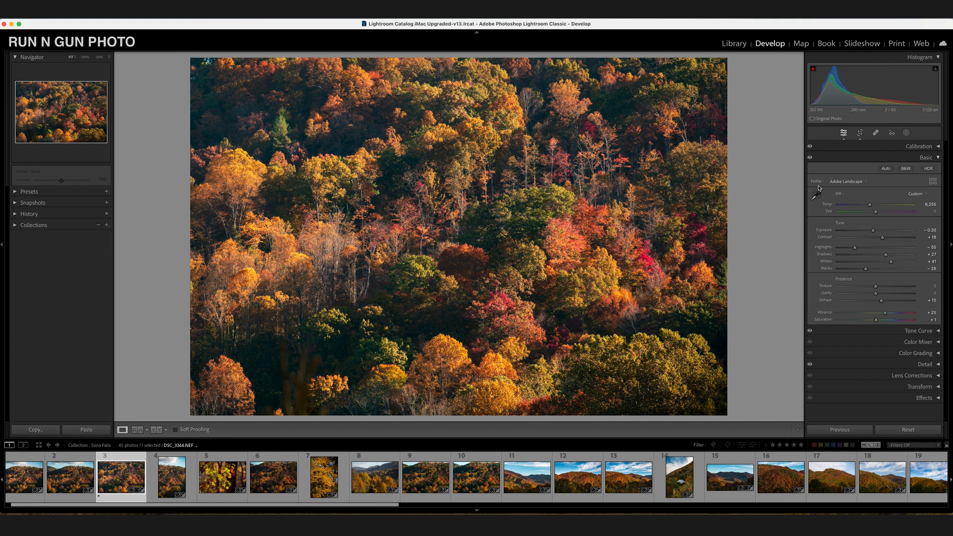
mouse_move(874, 205)
left_mouse_down()
mouse_move(910, 205)
mouse_move(877, 207)
left_mouse_up()
left_click_drag(863, 207, 864, 208)
left_click_drag(869, 209, 870, 210)
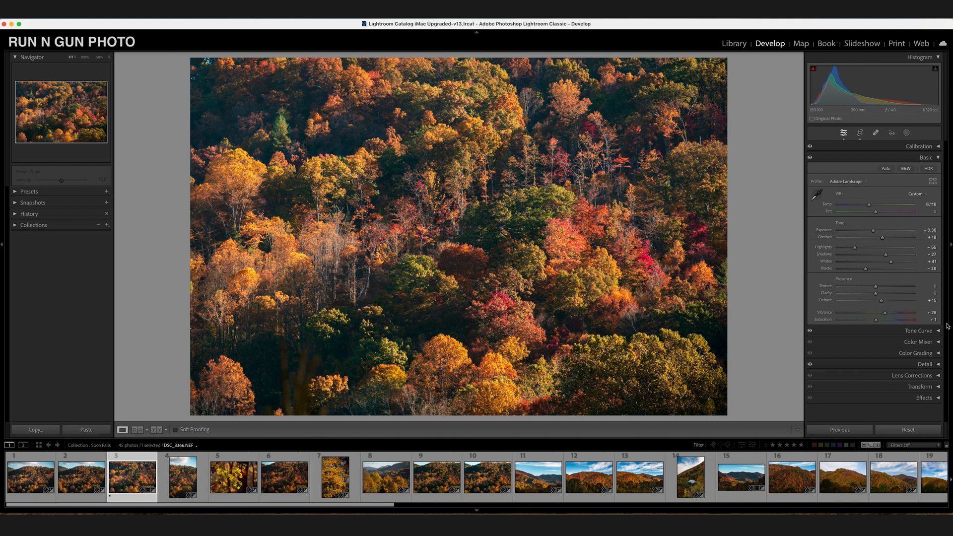
key("backslash")
key("backslash")
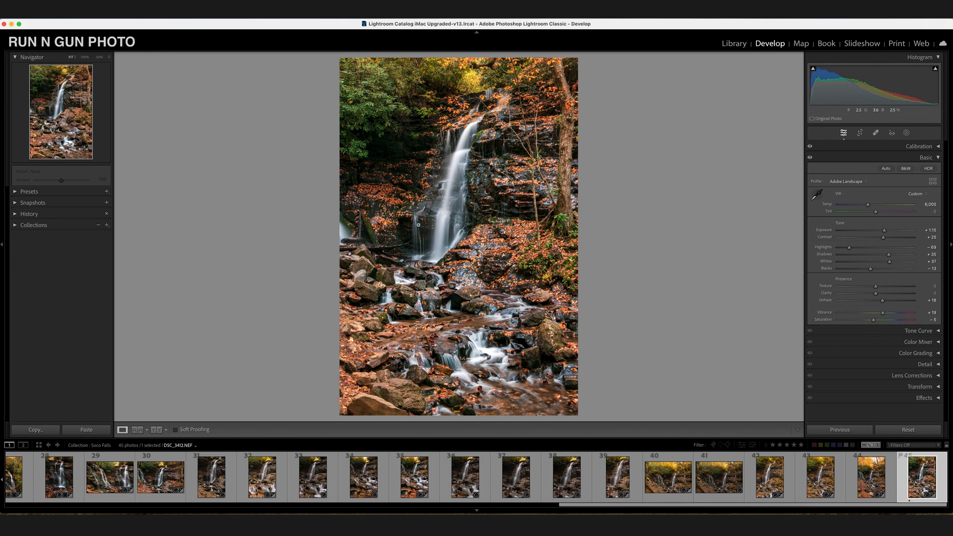
Reset all develop settings of the waterfall photo DSC_3412.NEF
right_click(459, 216)
mouse_move(469, 220)
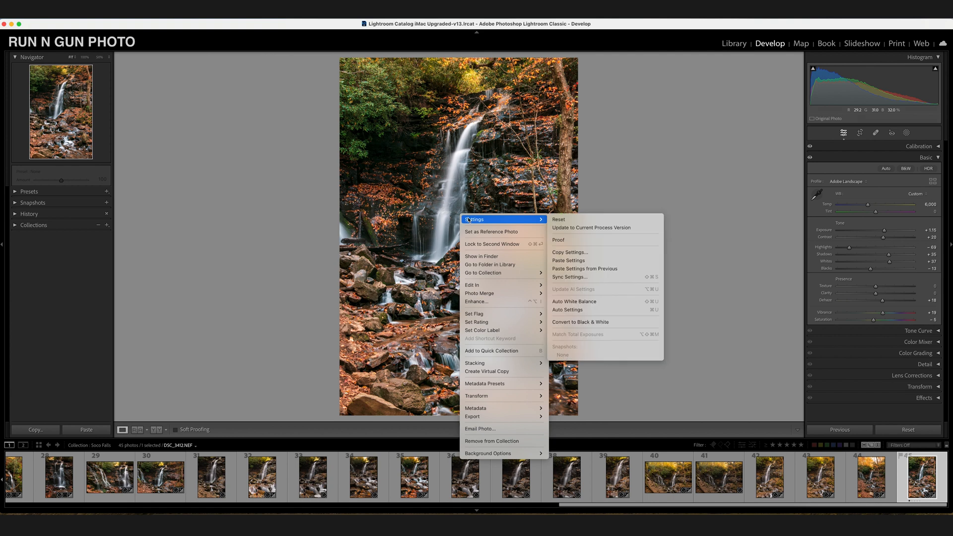
left_click(559, 219)
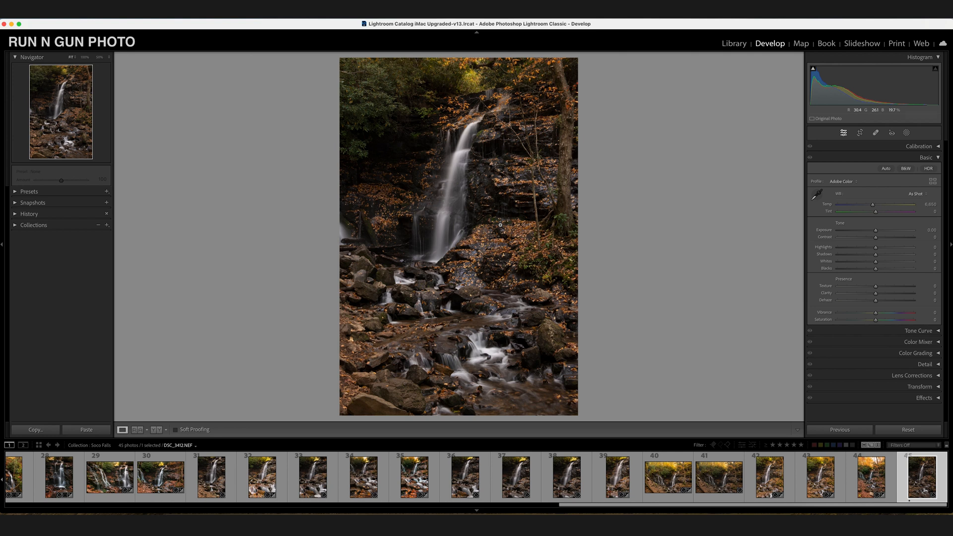
Adjust the waterfall photo's Calibration sliders to shift the fallen leaves toward a redder orange
left_click(938, 158)
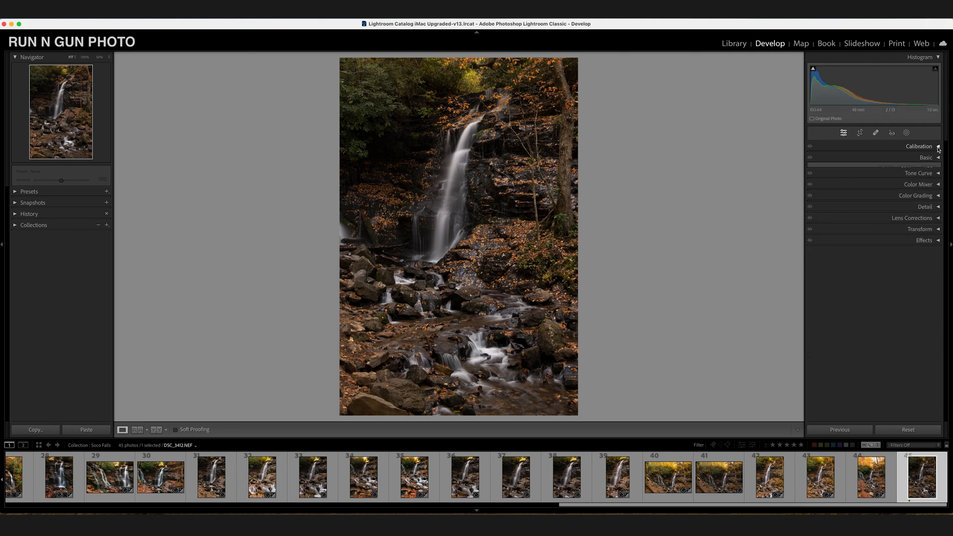
left_click(938, 147)
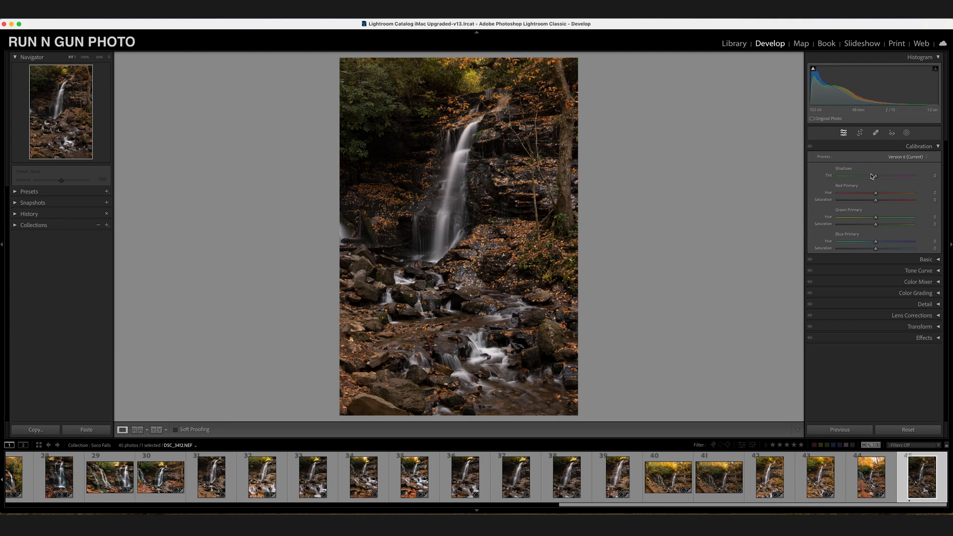
left_click_drag(877, 179, 883, 227)
left_click(938, 147)
Apply the Adobe Landscape profile and set Temp to 6,149, Exposure to +0.60 and Contrast to +22
left_click(938, 158)
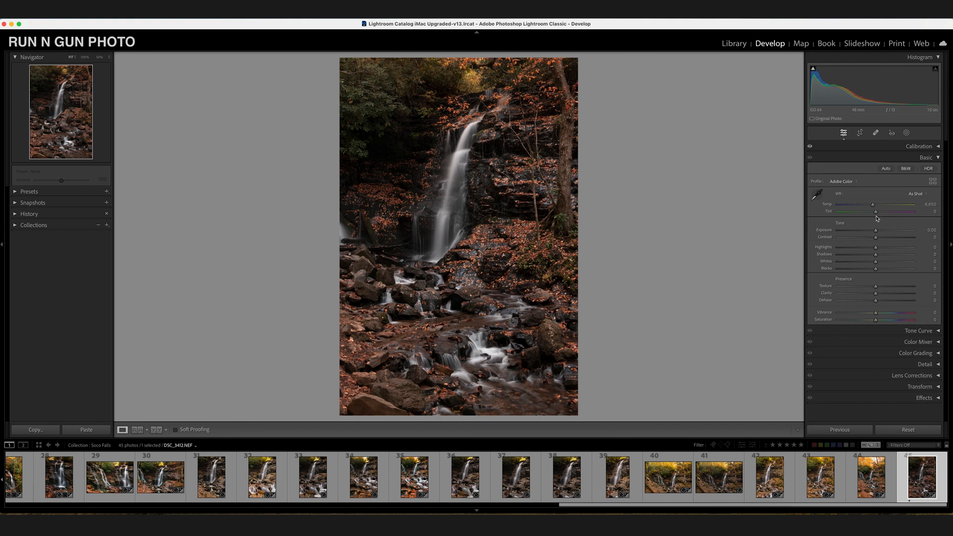
left_click(847, 182)
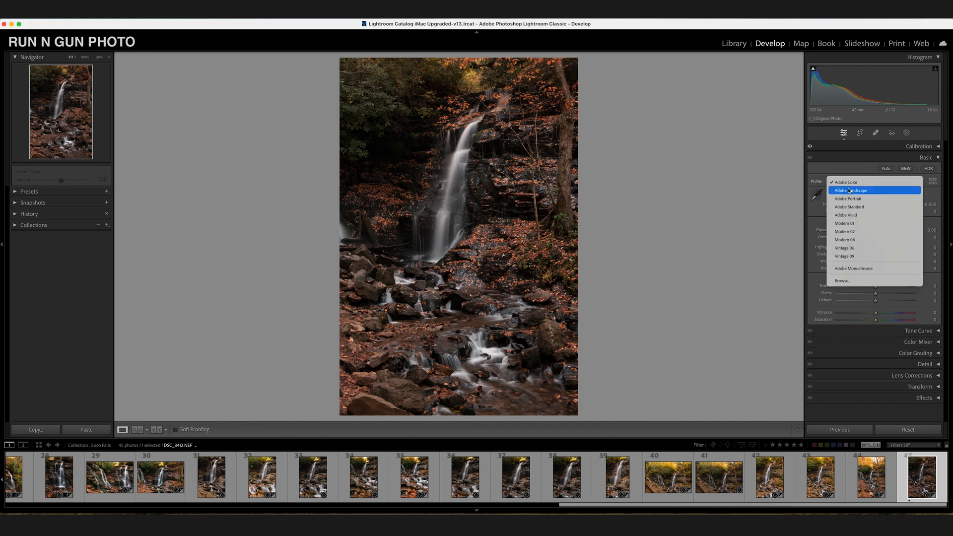
left_click(849, 190)
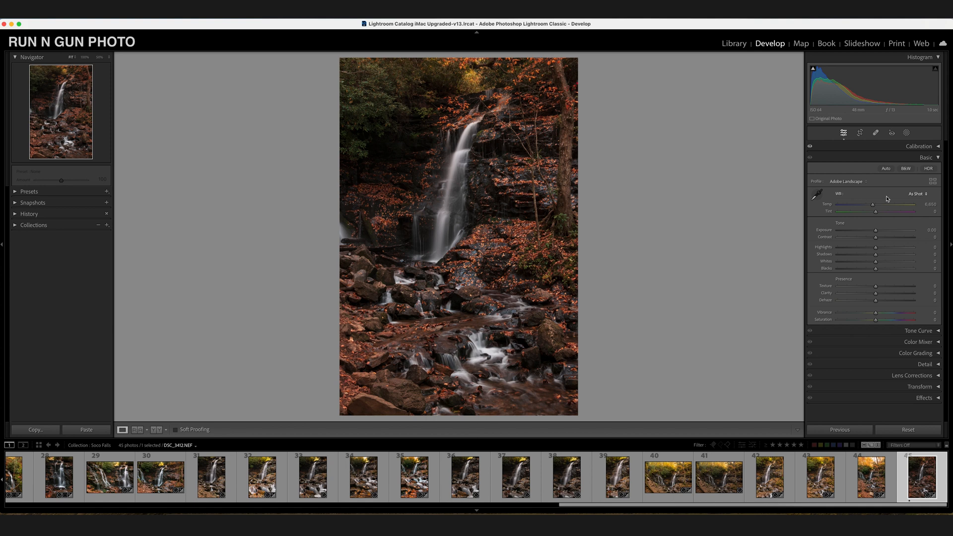
left_click_drag(872, 204, 872, 205)
left_click_drag(876, 231, 885, 241)
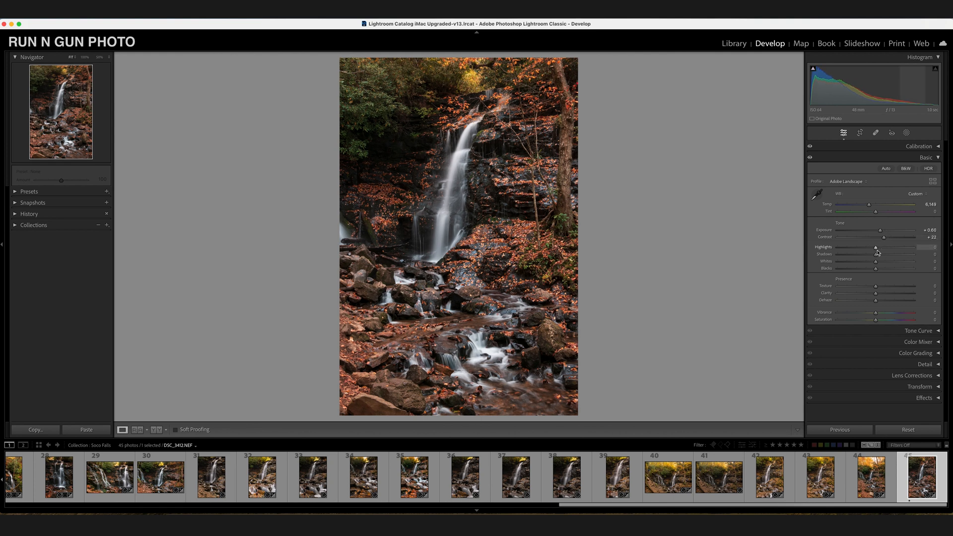
Set Highlights to -49, Shadows to +52, Whites to +38, Blacks to -14, Contrast to +34, Clarity to -12 and Dehaze to +14
left_click(859, 249)
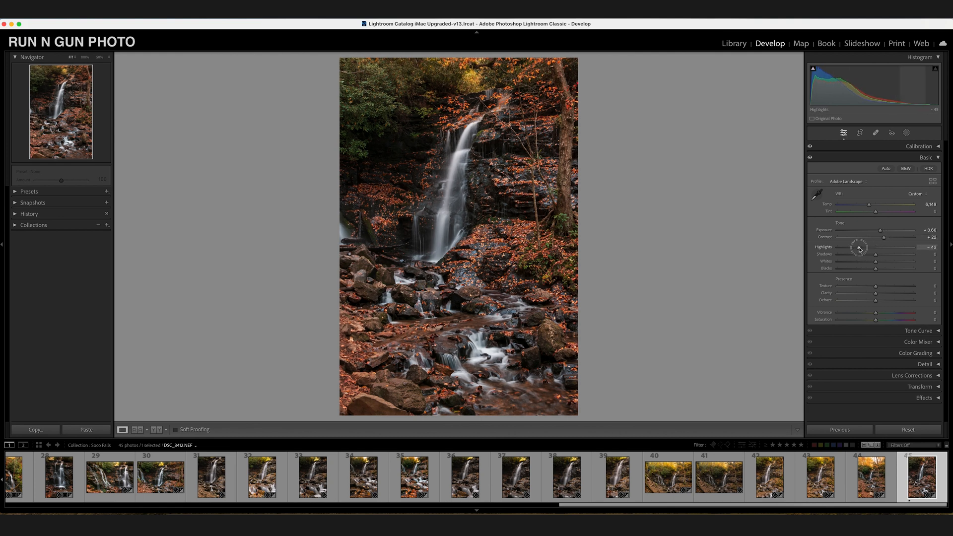
left_click_drag(888, 256, 857, 247)
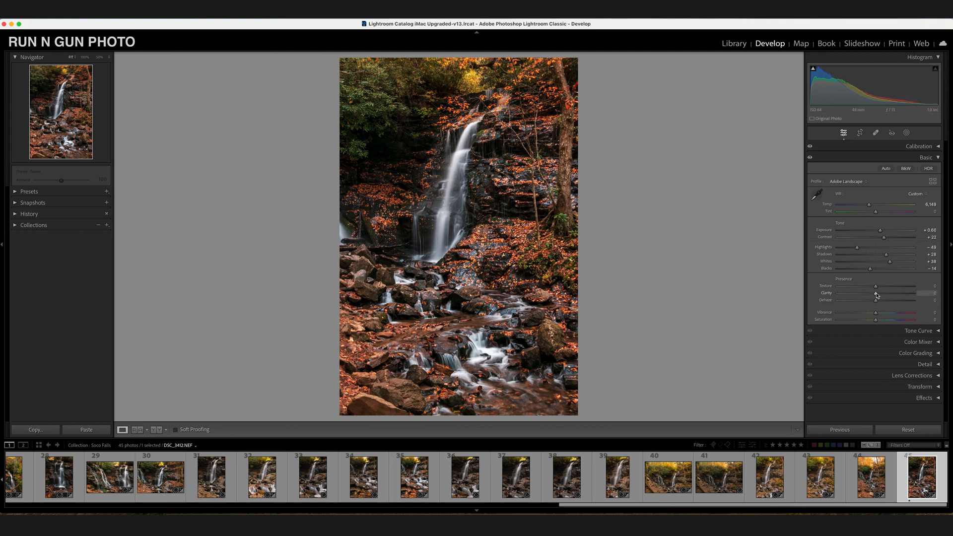
mouse_move(877, 295)
left_mouse_down()
mouse_move(885, 293)
mouse_move(871, 294)
mouse_move(882, 303)
left_mouse_up()
mouse_move(890, 256)
left_mouse_down()
mouse_move(906, 261)
mouse_move(882, 243)
mouse_move(890, 243)
left_mouse_up()
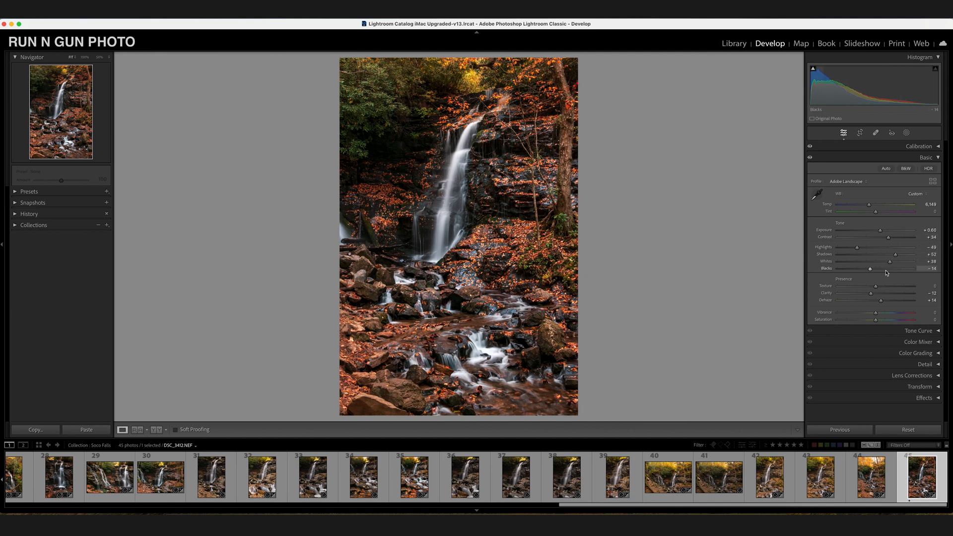
Add a point to the lower midtones of the waterfall photo's tone curve and raise it slightly
left_click(938, 160)
left_click(938, 168)
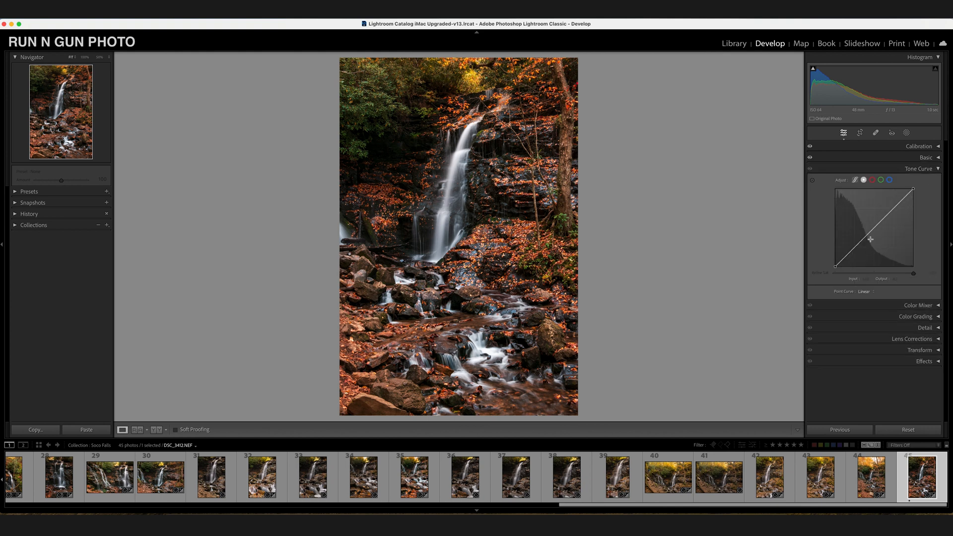
left_click_drag(869, 236, 866, 233)
left_click(939, 169)
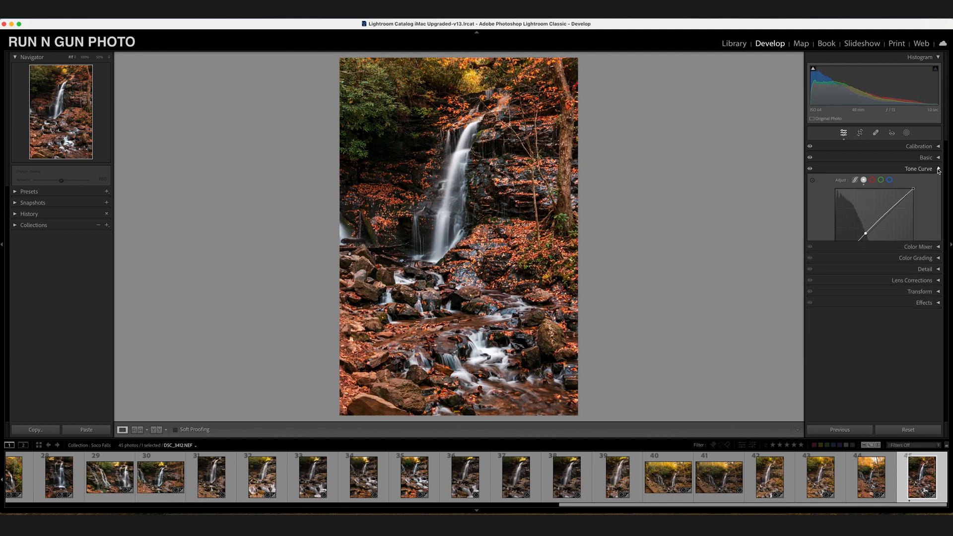
Raise the waterfall photo's sharpening Amount to 66, preview the leaves beside the falls, and fine-tune the sharpening Detail
left_click(939, 202)
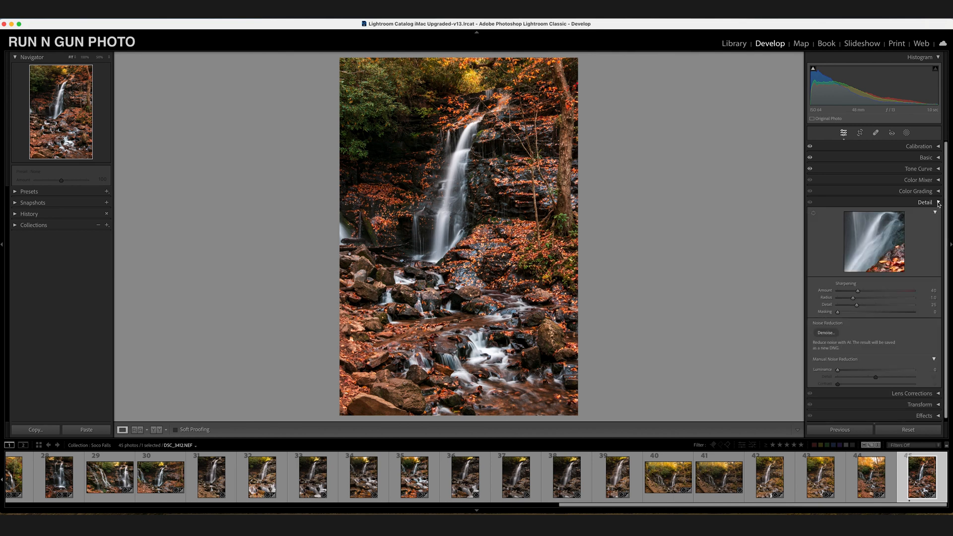
left_click_drag(864, 292, 871, 292)
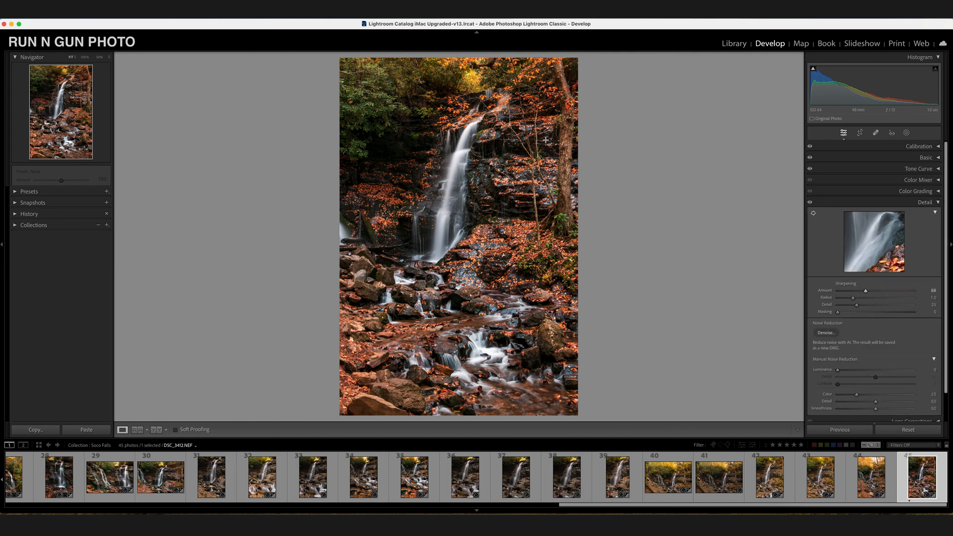
left_click(425, 183)
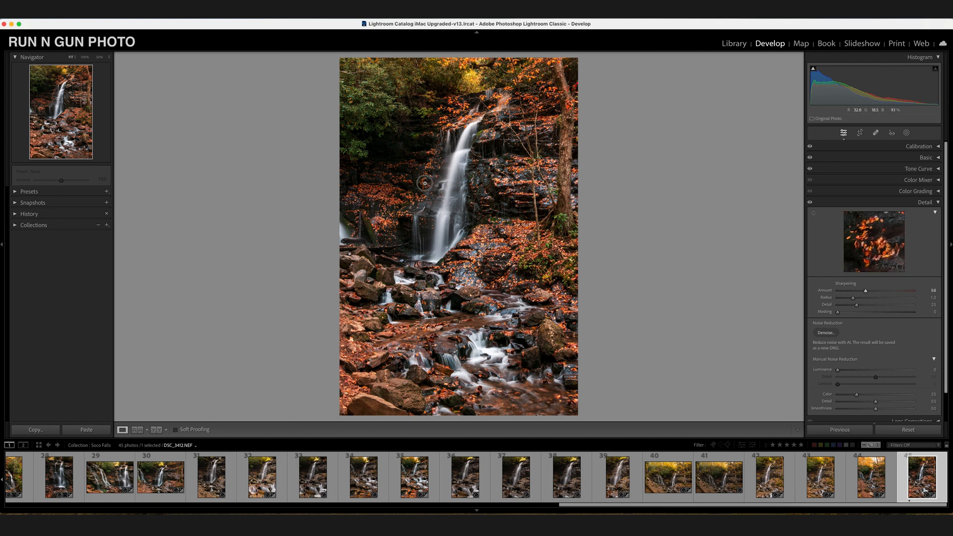
left_click_drag(867, 292, 861, 305)
left_click(938, 204)
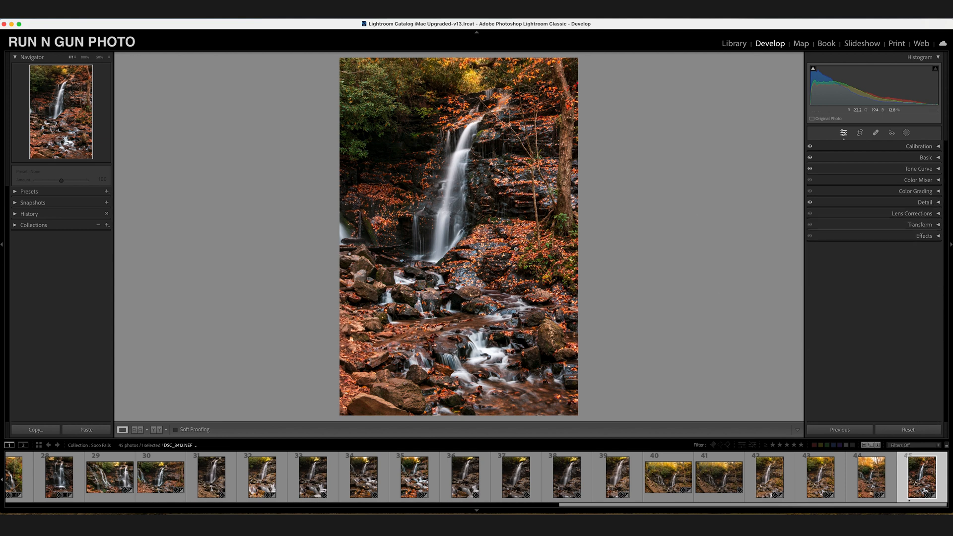
Compare the waterfall photo twice with its unedited version
key("backslash")
key("backslash")
key("backslash")
key("backslash")
Send the edited waterfall photo to Adobe Photoshop 2024 for further editing
right_click(458, 176)
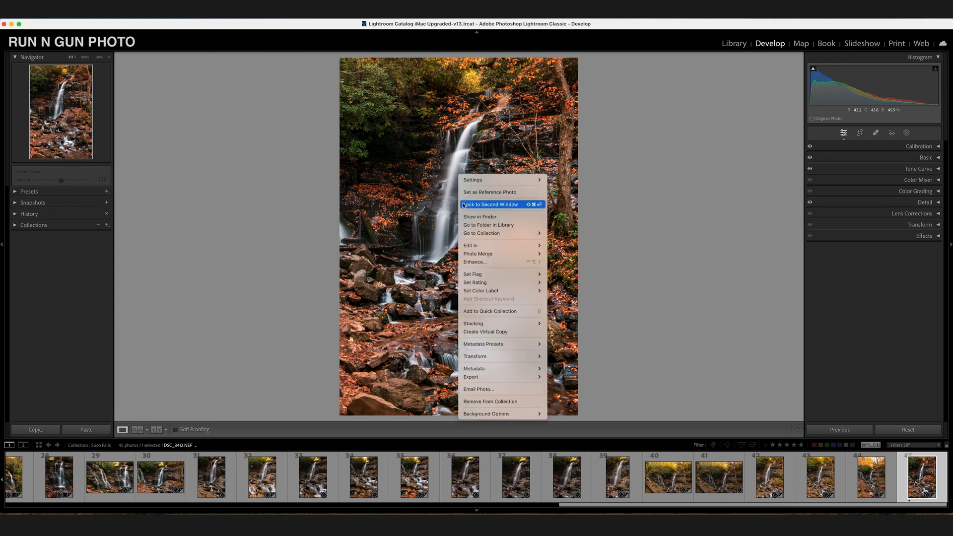
mouse_move(478, 247)
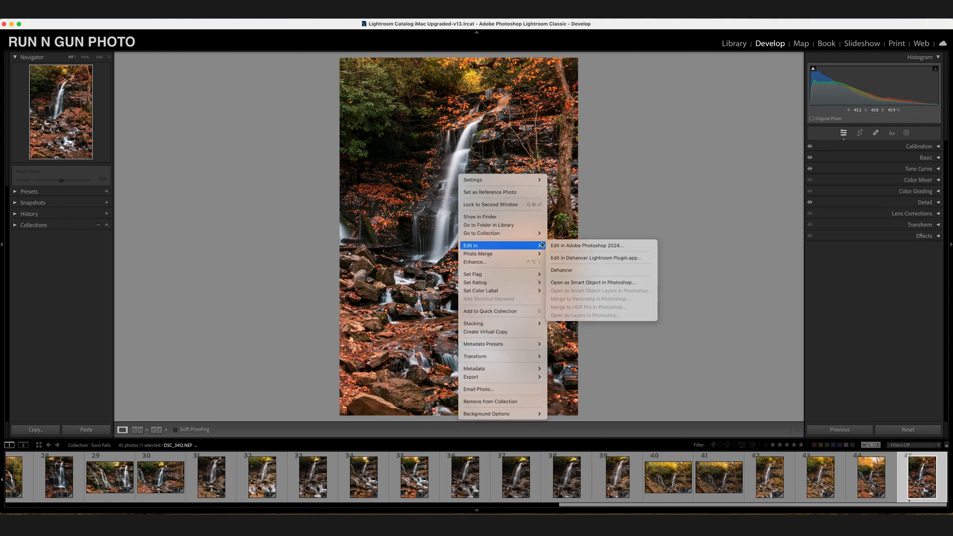
left_click(560, 246)
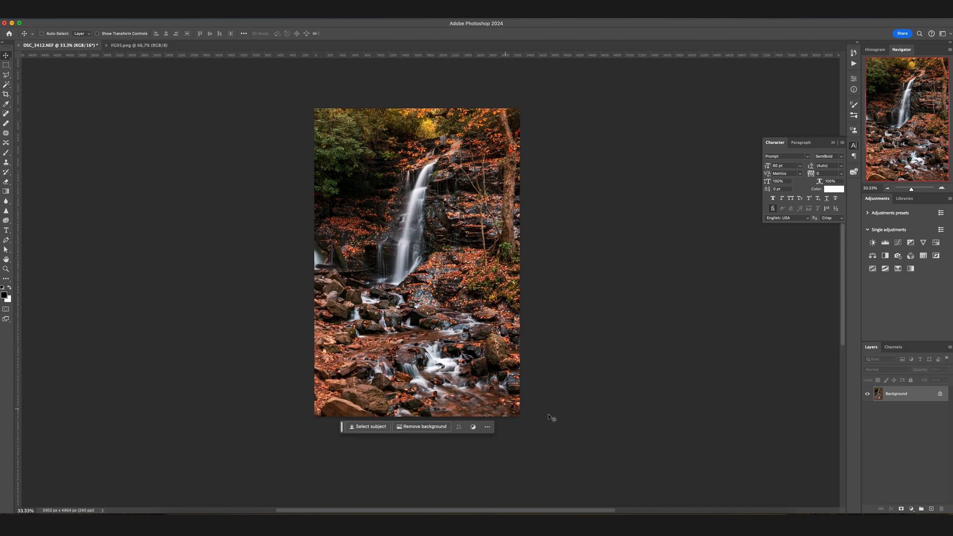
Copy the grain texture from FG05.png and paste it into the waterfall document as a new layer
left_click(132, 48)
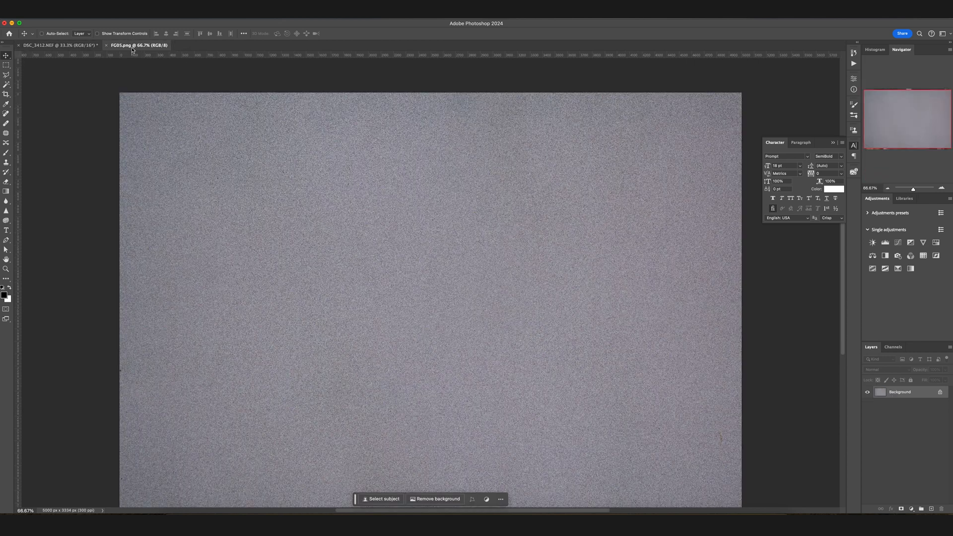
left_click(888, 188)
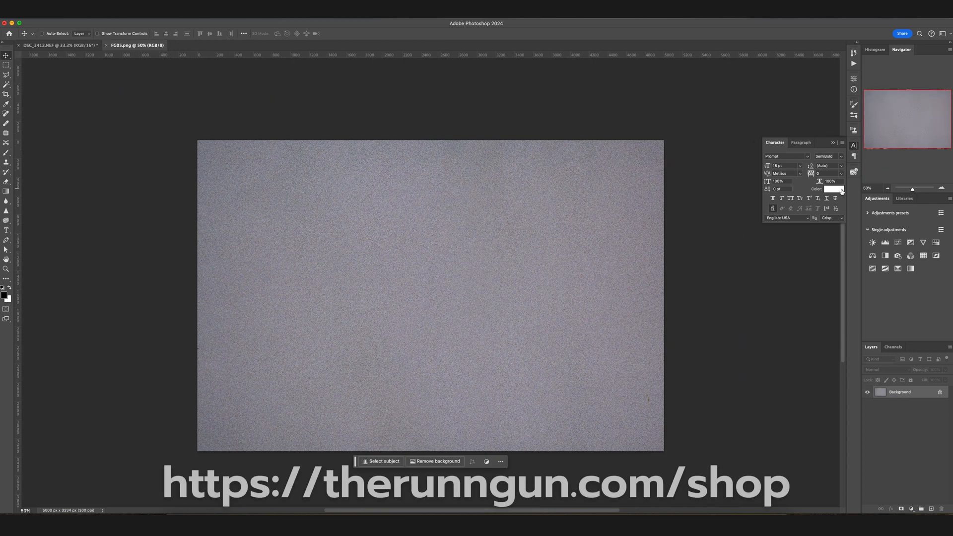
left_click(77, 46)
key("super+v")
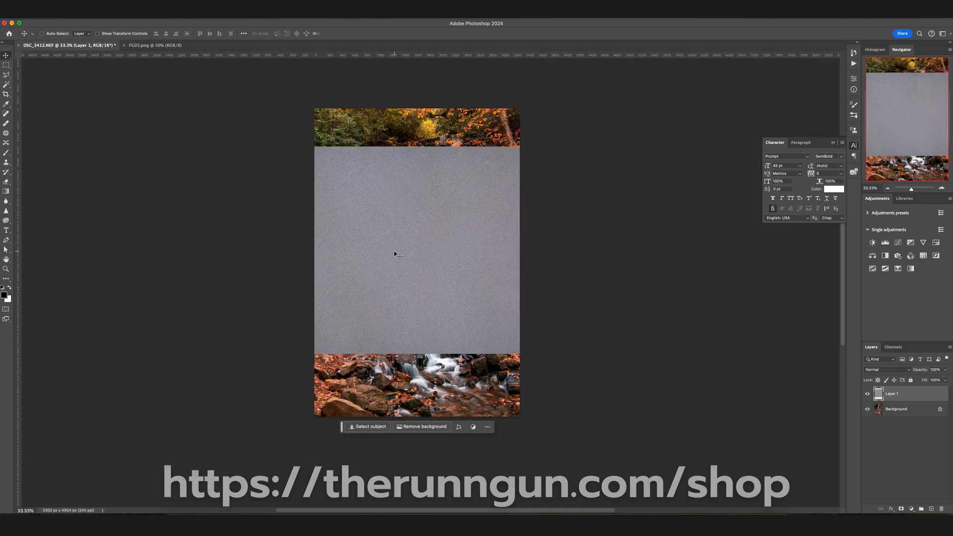
Rotate the texture layer to -90 degrees and position it to cover the whole waterfall photo
key("super+t")
left_click_drag(551, 139, 329, 152)
left_click(216, 35)
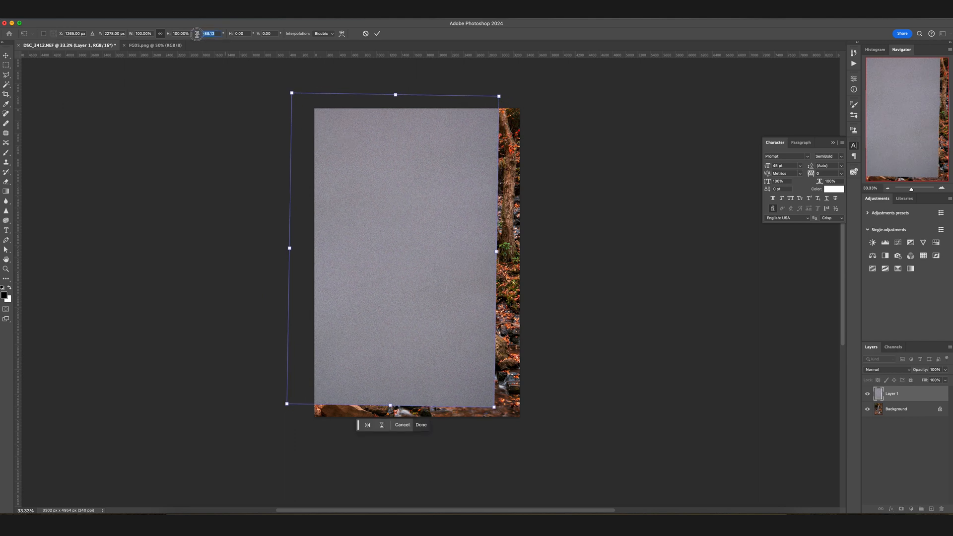
type("-90")
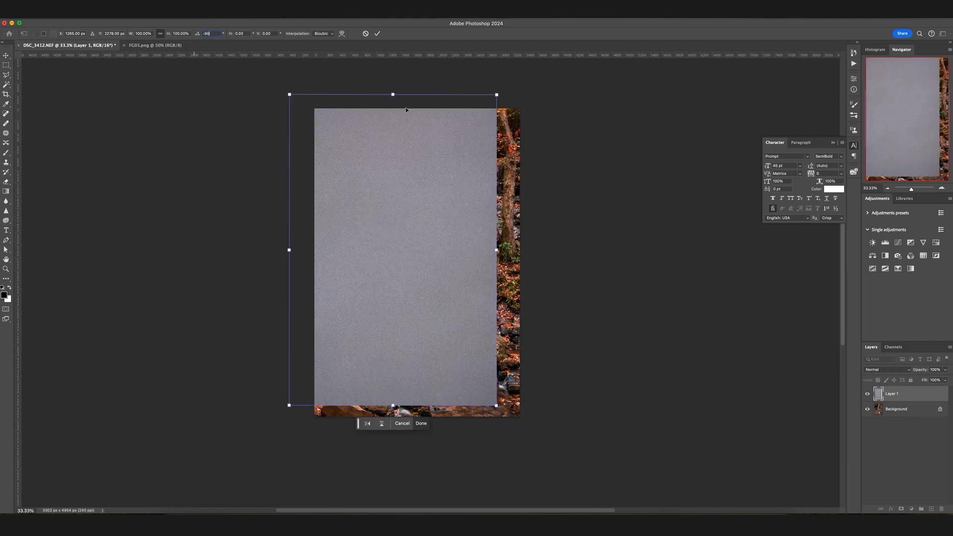
left_click_drag(430, 165, 452, 177)
key("Return")
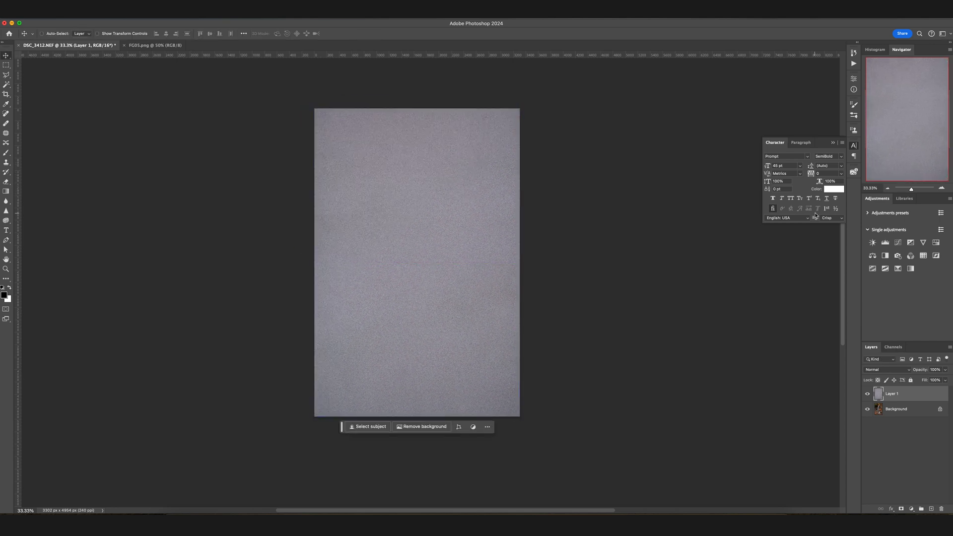
Set the texture layer's blend mode to Soft Light
left_click(941, 189)
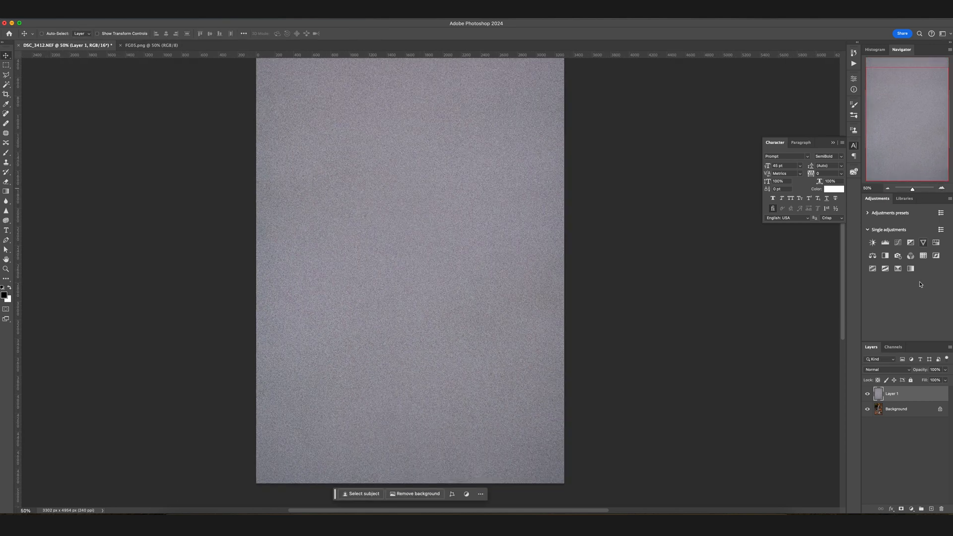
left_click(895, 370)
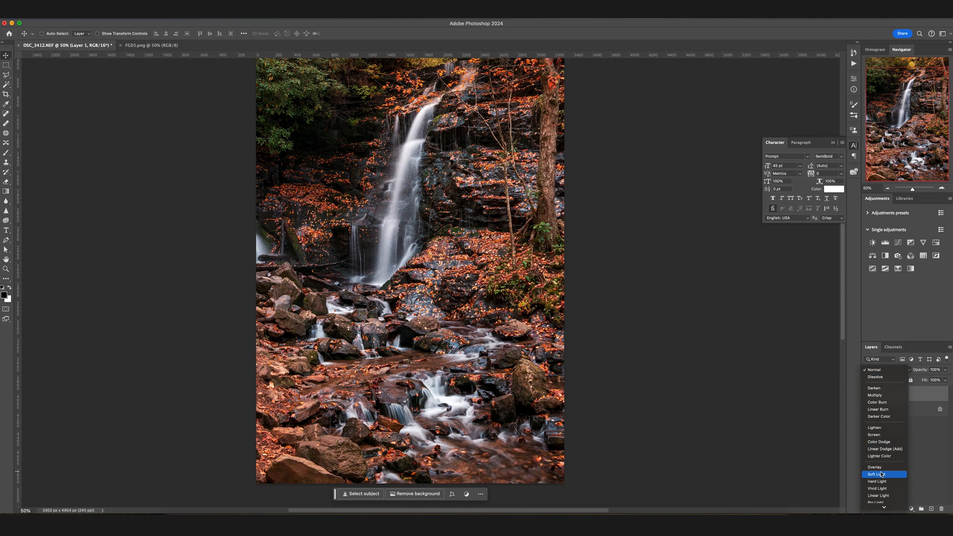
left_click(881, 474)
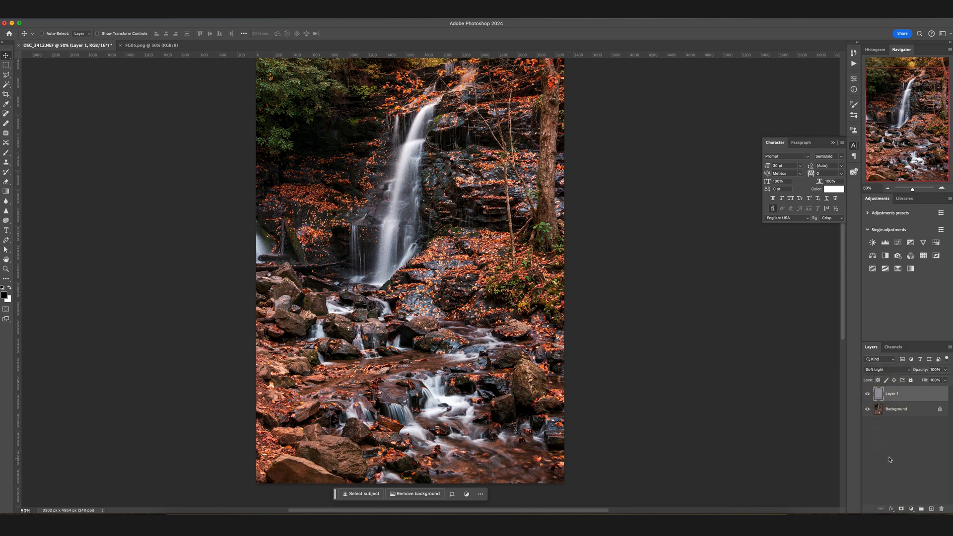
Examine the grain up close on the leaves and stream, comparing the lower cascades with the texture layer hidden and shown
left_click(941, 189)
left_click(941, 189)
left_click(941, 189)
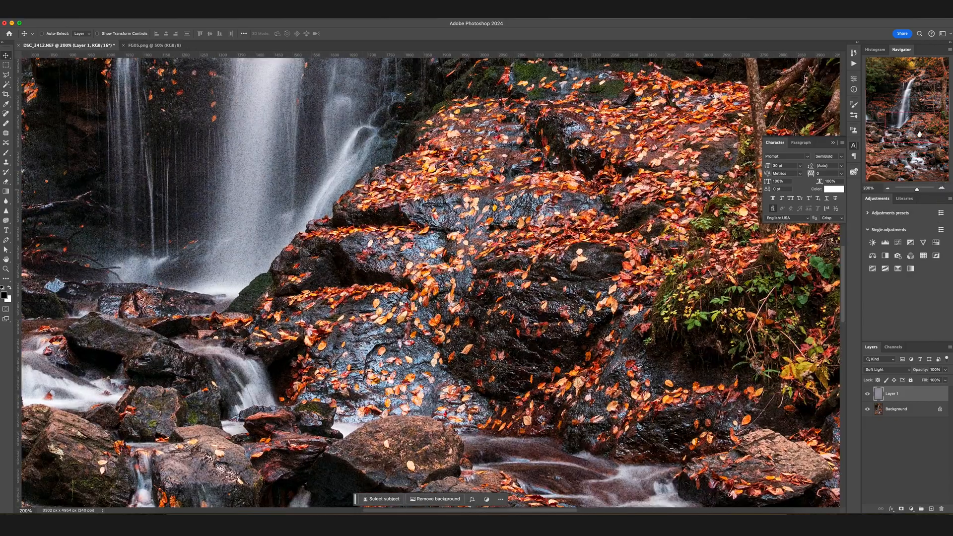
left_click_drag(919, 134, 908, 157)
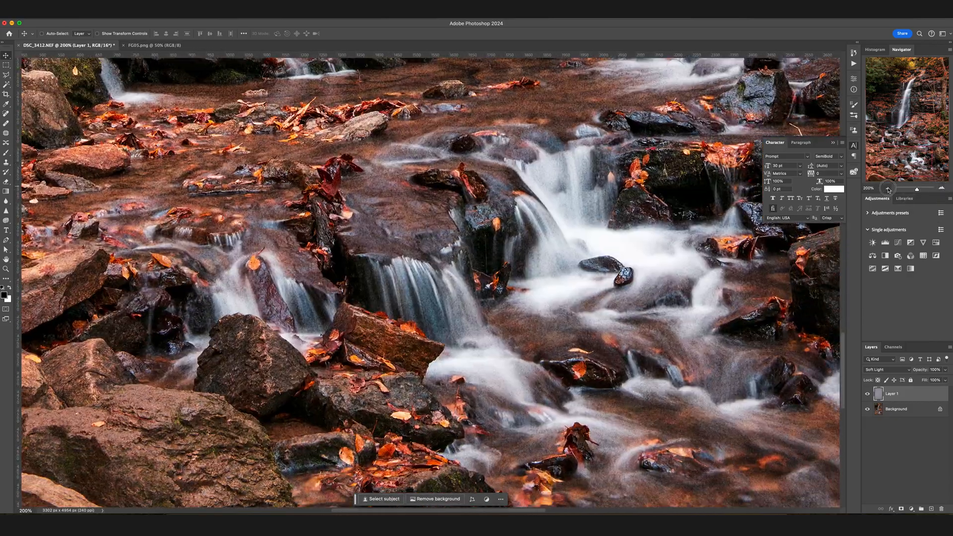
left_click(888, 190)
scroll(550, 354, "up", 5)
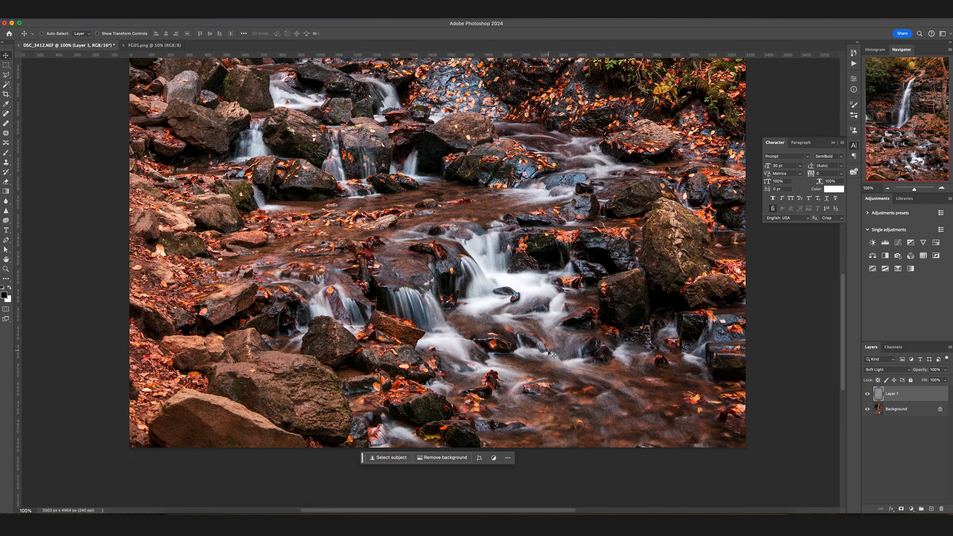
scroll(550, 354, "down", 3)
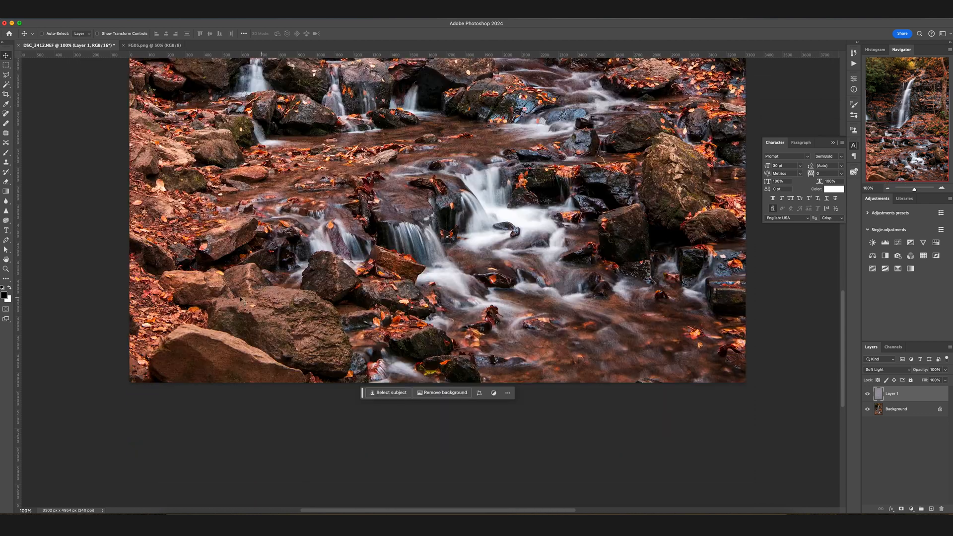
left_click(868, 395)
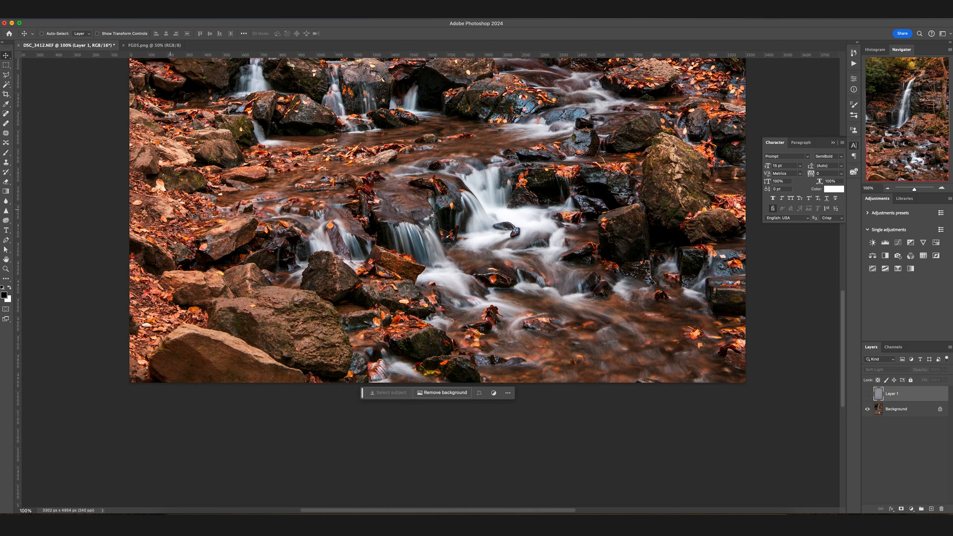
left_click(869, 394)
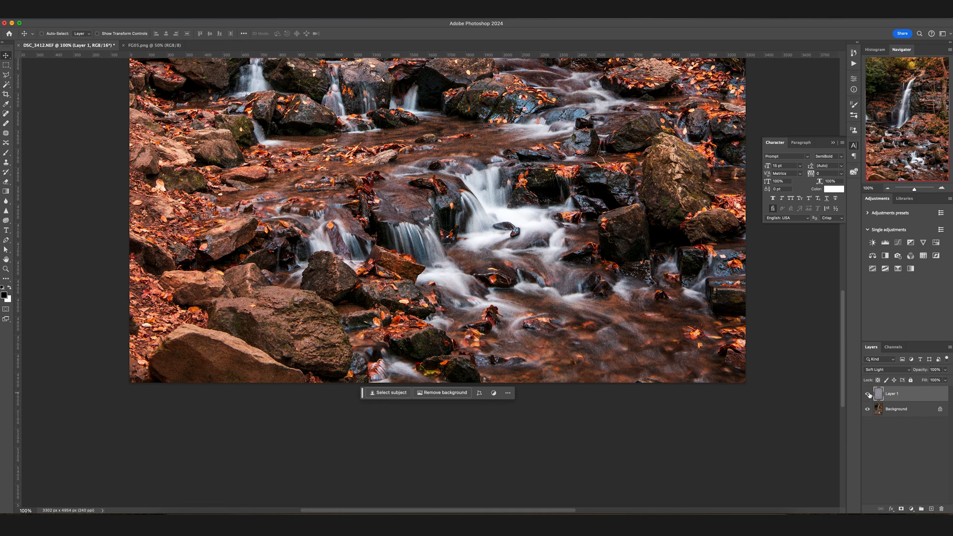
Compare the upper falls with and without the texture layer, and review the whole photo
left_click_drag(893, 148, 901, 102)
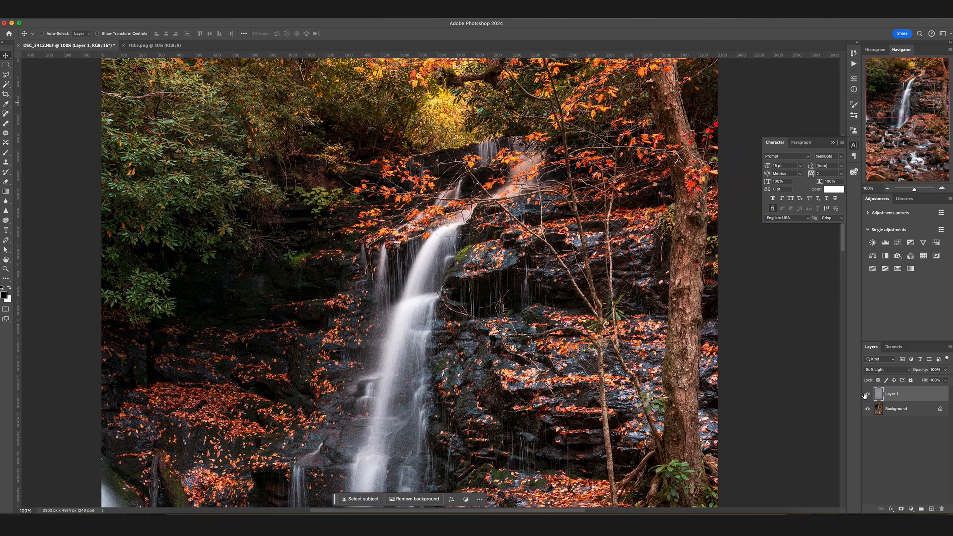
left_click(867, 395)
left_click(867, 395)
left_click(888, 188)
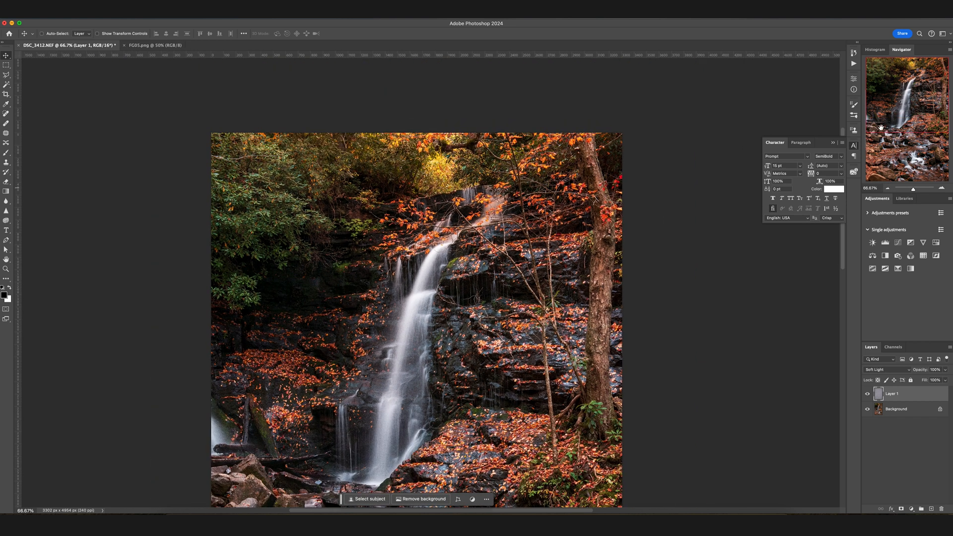
left_click_drag(881, 127, 885, 144)
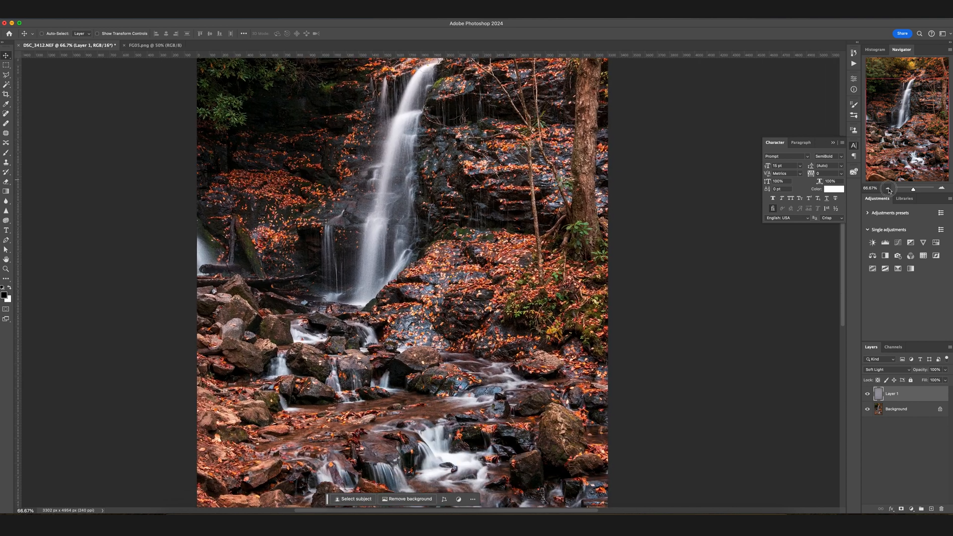
left_click(889, 190)
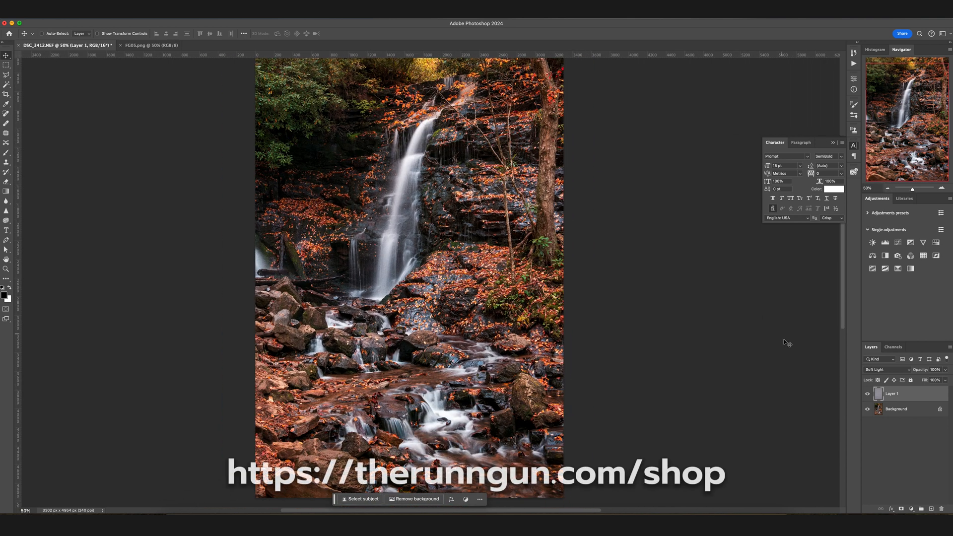
Desaturate the Background layer to black and white and check the grain over the falls up close
left_click(915, 414)
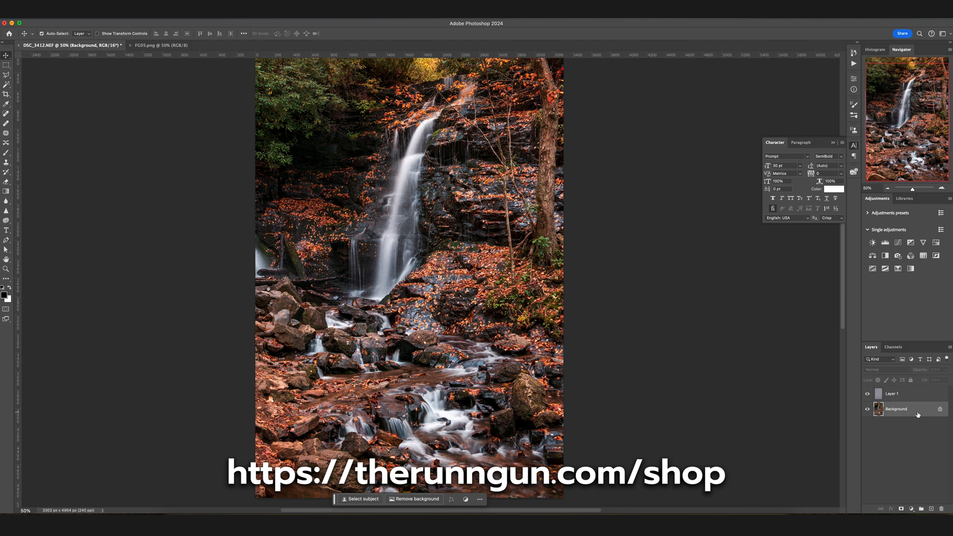
key("shift+super+u")
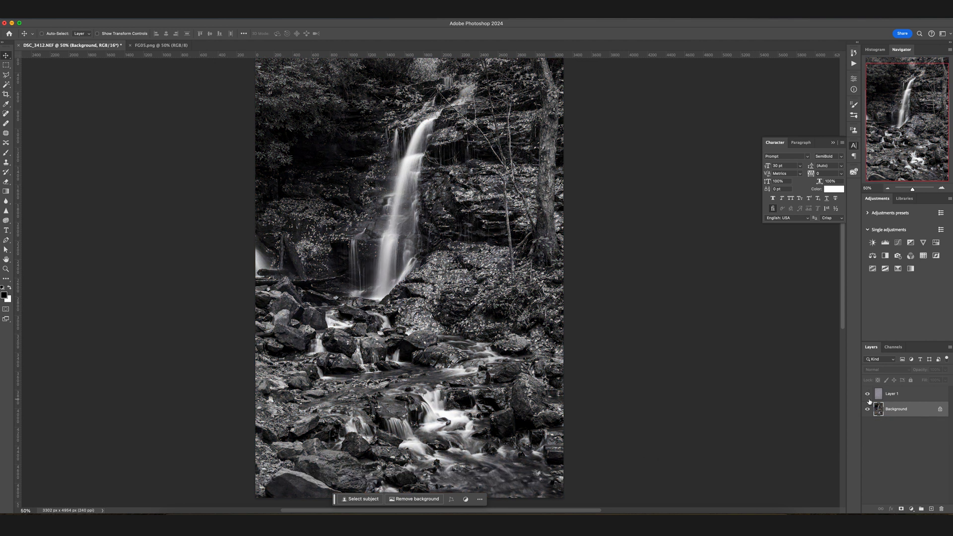
left_click(942, 188)
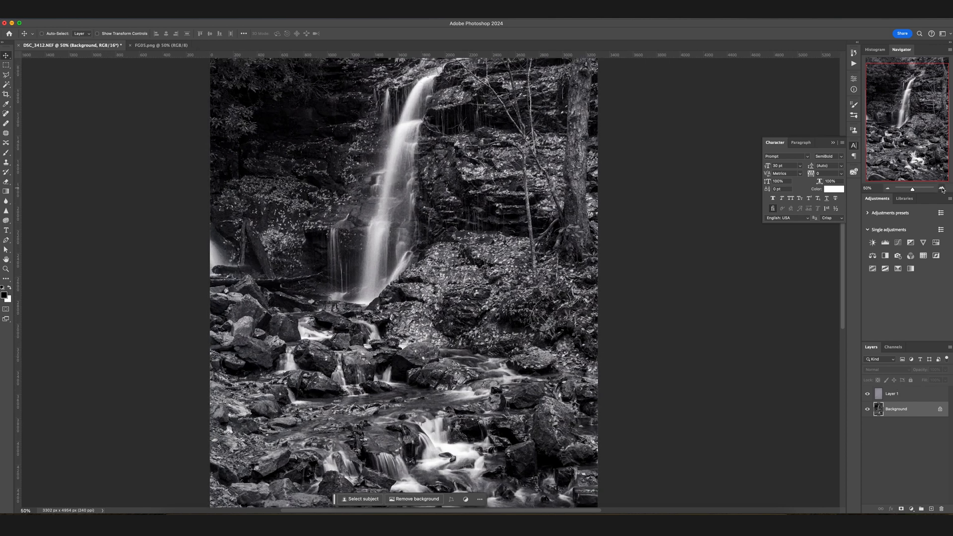
left_click(943, 188)
left_click_drag(920, 138, 919, 113)
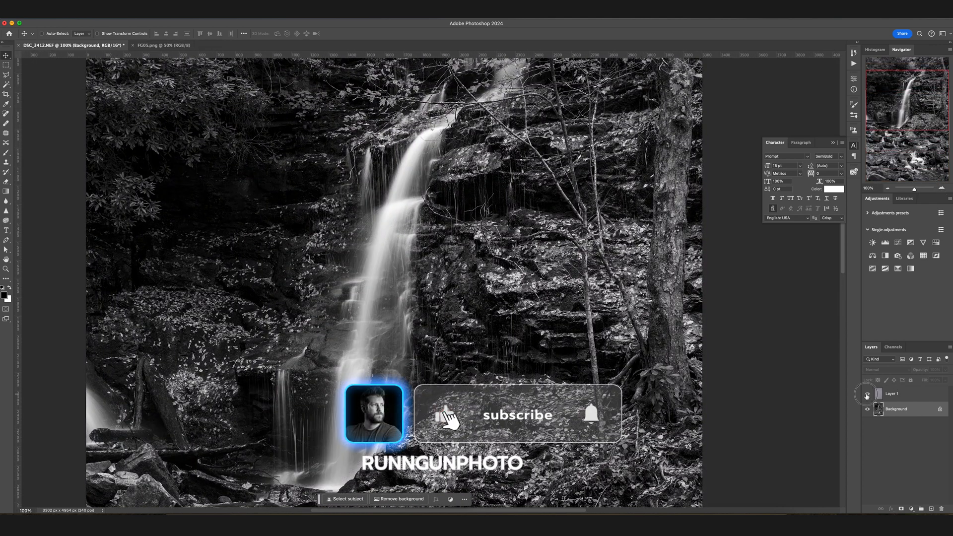
left_click(874, 188)
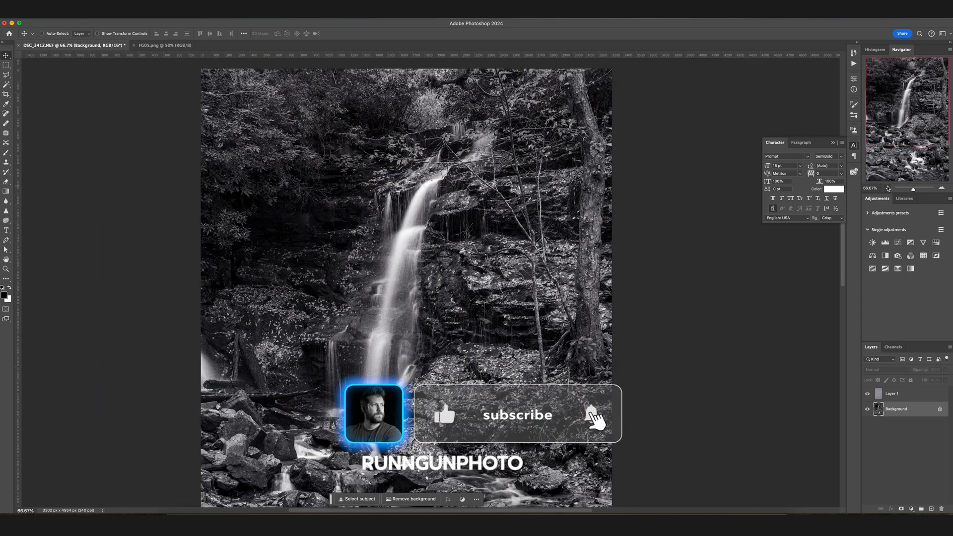
left_click(873, 188)
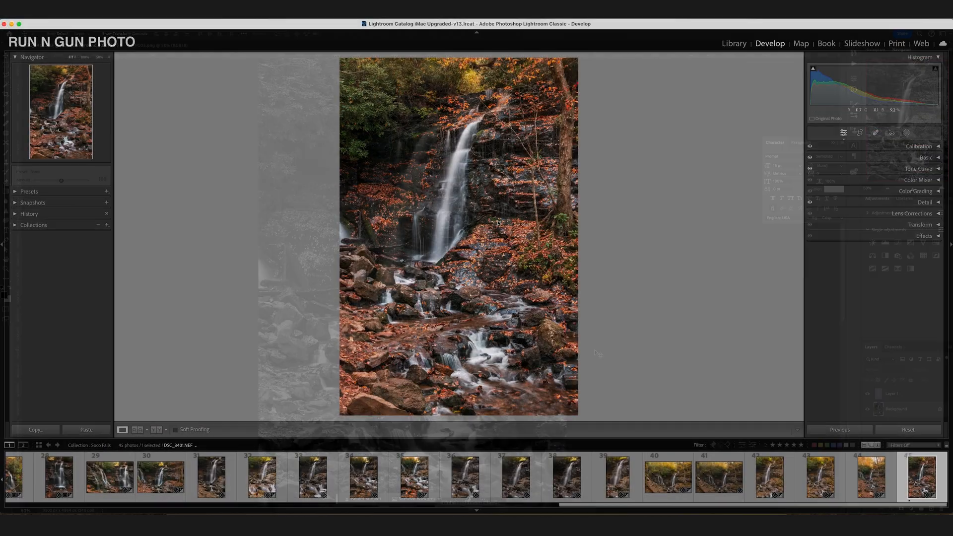